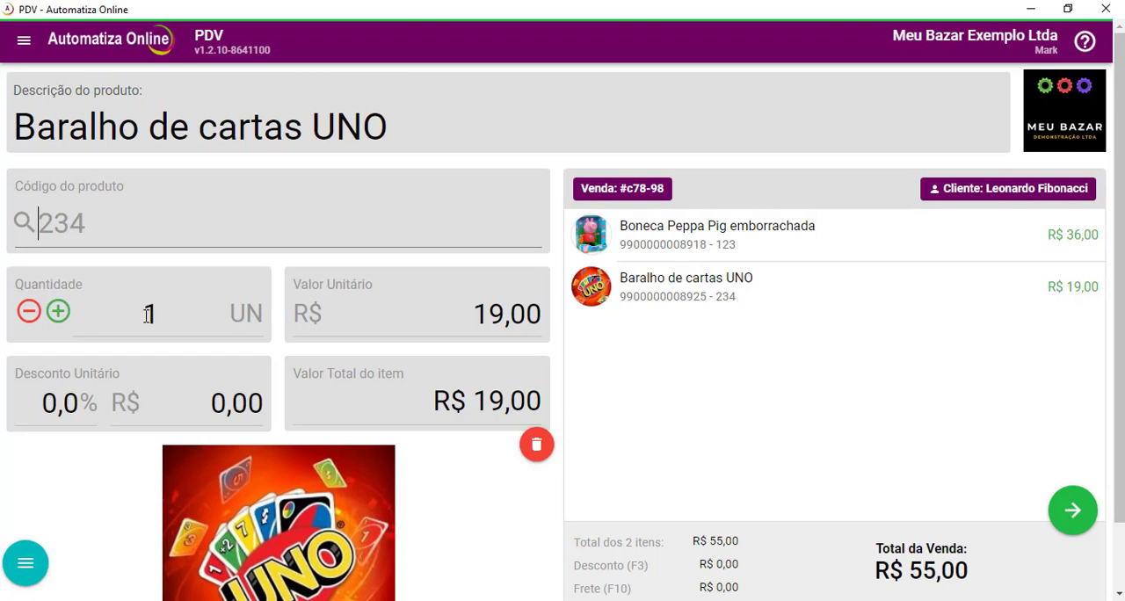
Save the current two-item order as a pre-sale (Pré-venda) and confirm it.
left_click(26, 567)
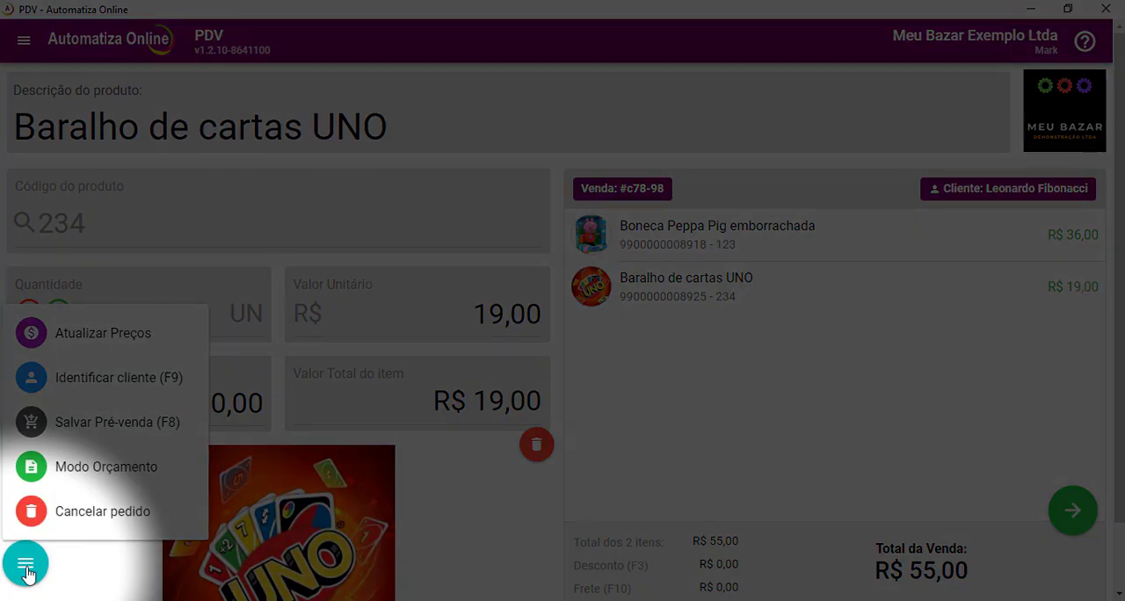
left_click(108, 435)
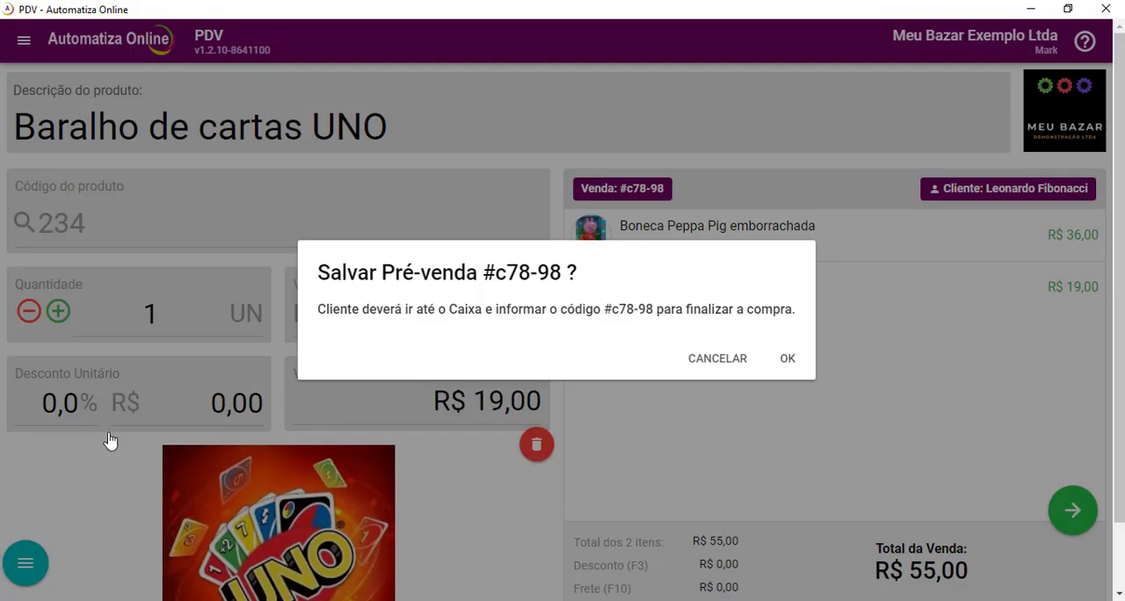
left_click(787, 360)
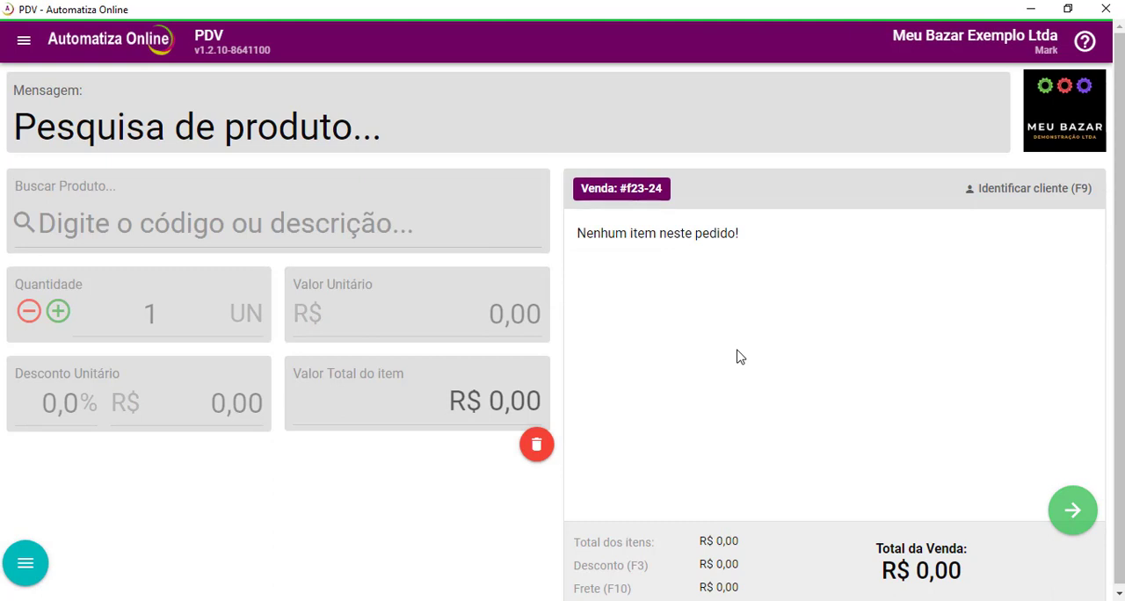
Add the product with code 345 to the new sale and assign the existing customer, found by first name.
type("345")
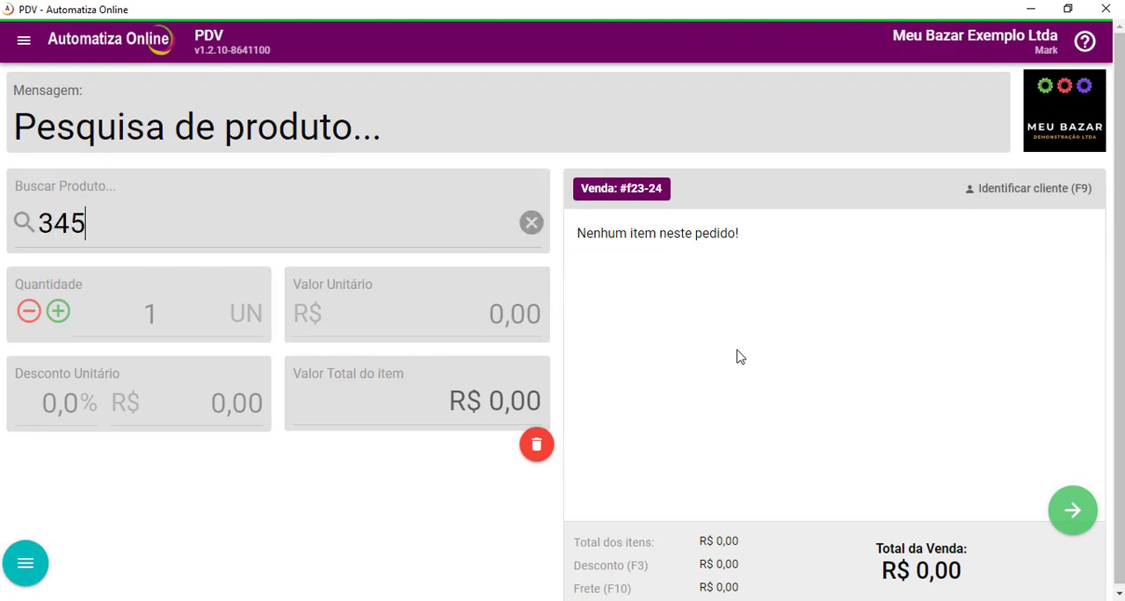
key("Return")
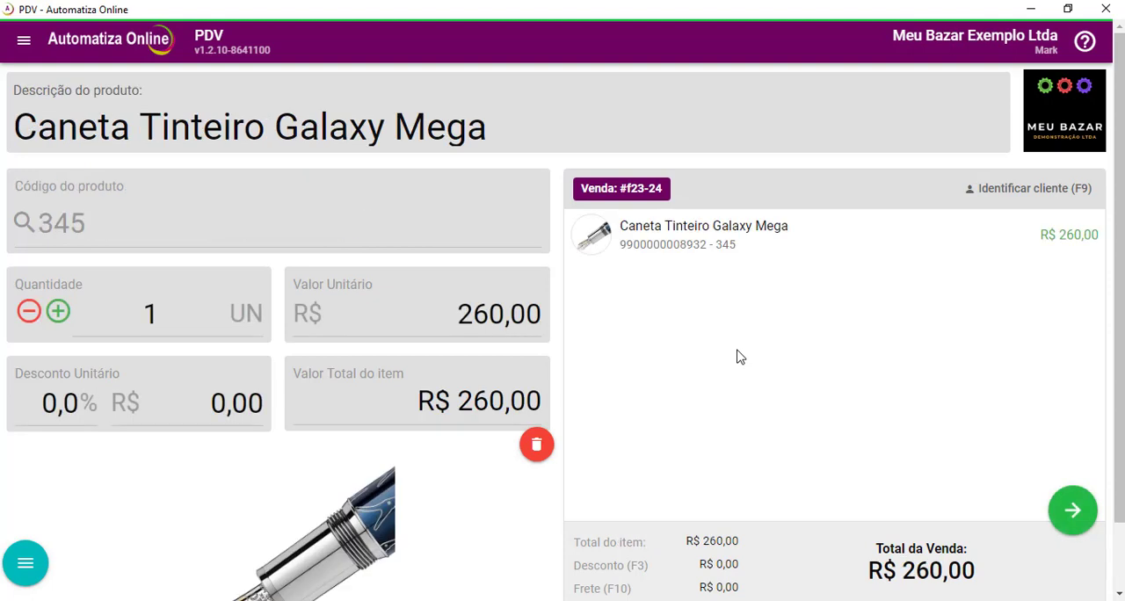
left_click(1034, 191)
type("DINO")
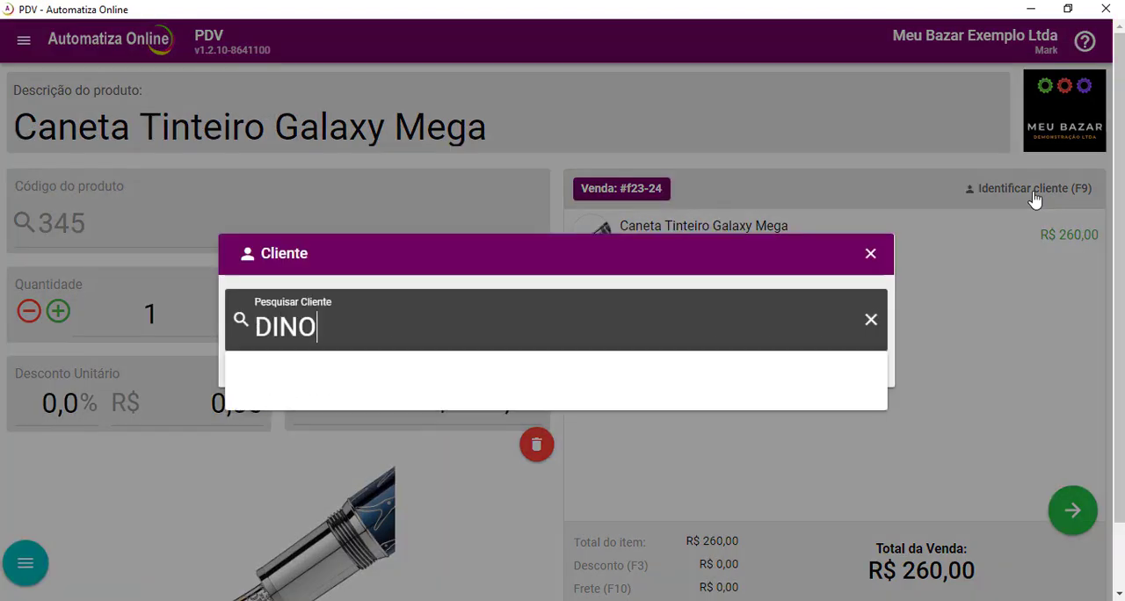
left_click(446, 377)
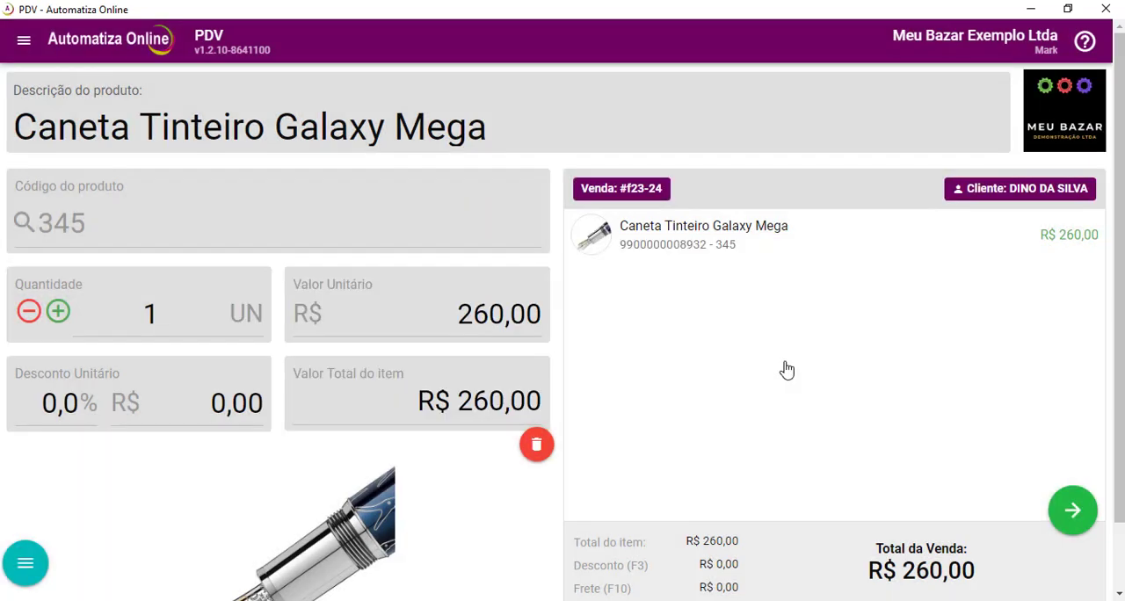
Post the full payment of R$ 260,00 as Cartão de Crédito and confirm the customer identification.
left_click(1073, 510)
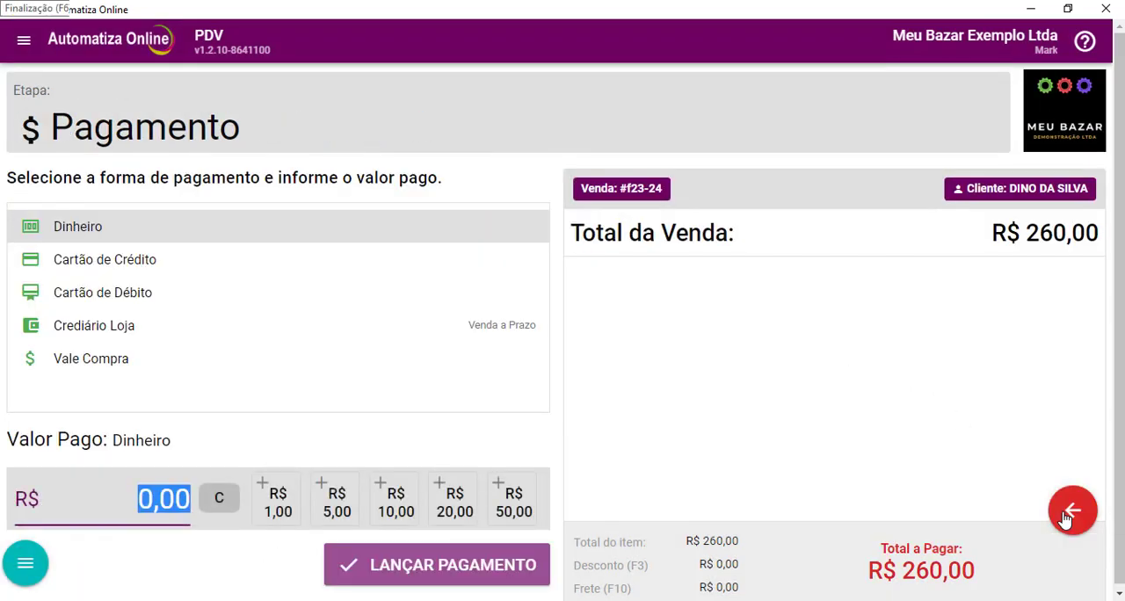
left_click(155, 259)
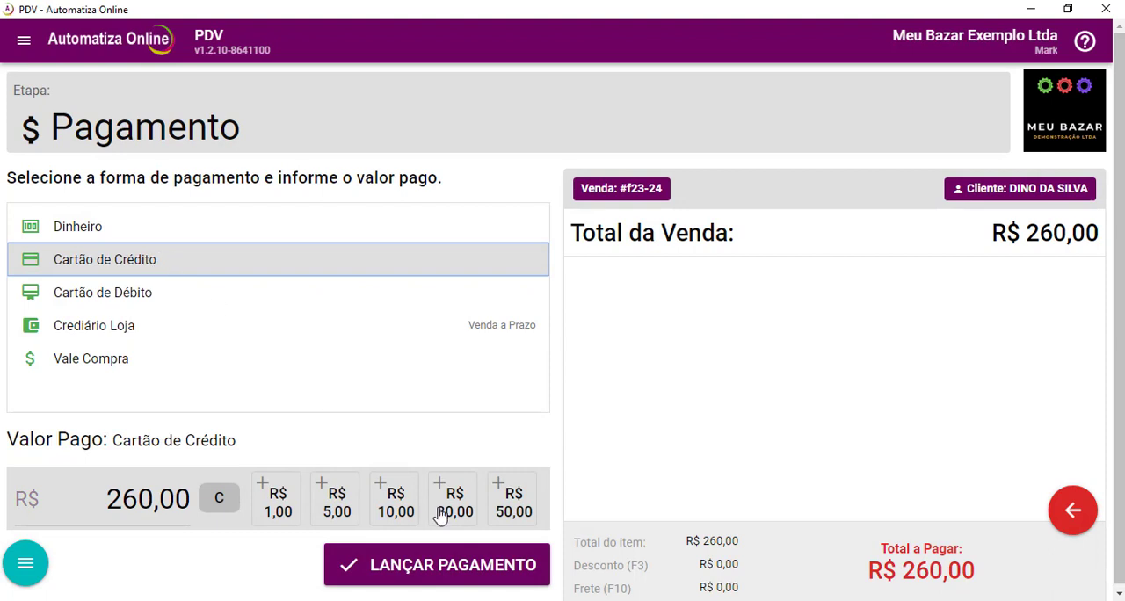
left_click(471, 567)
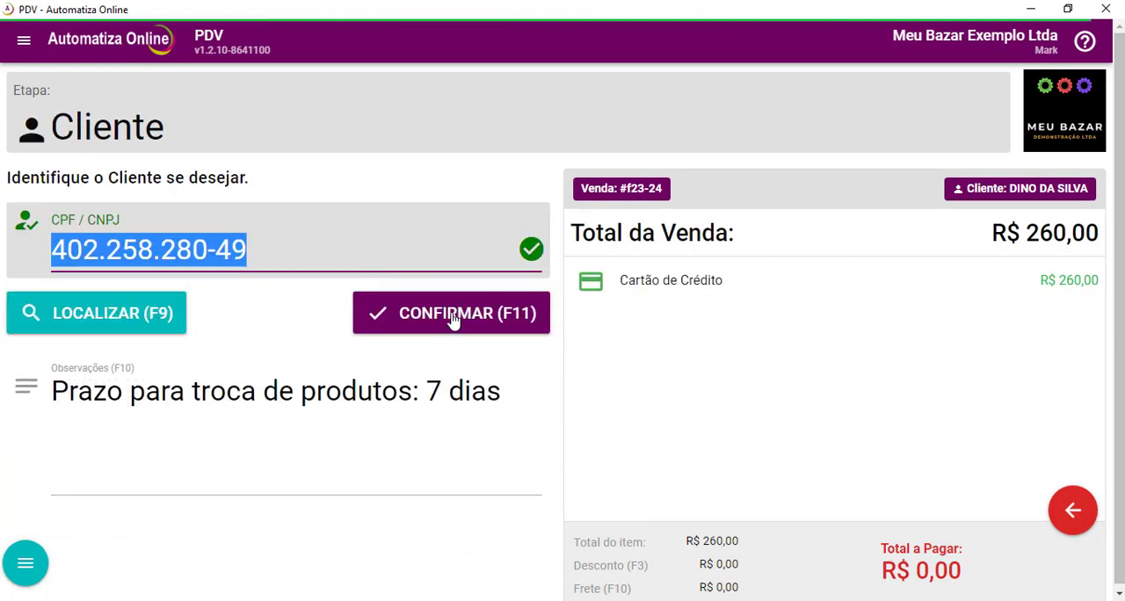
left_click(453, 320)
Print the sale's receipt and issue its NFC-e, closing with a new empty order.
left_click(200, 269)
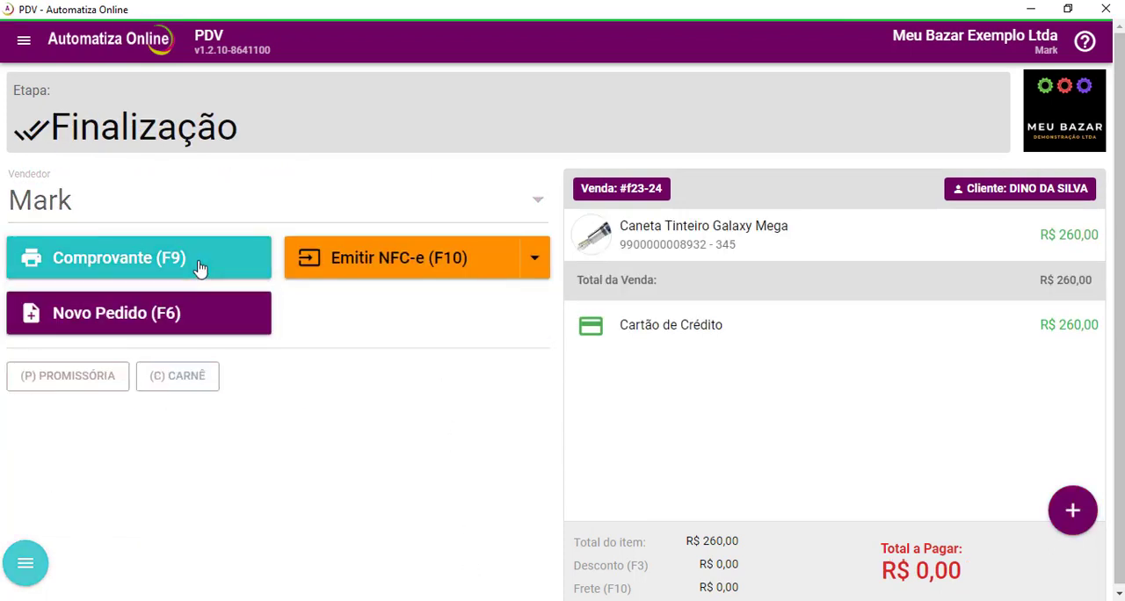
left_click(375, 275)
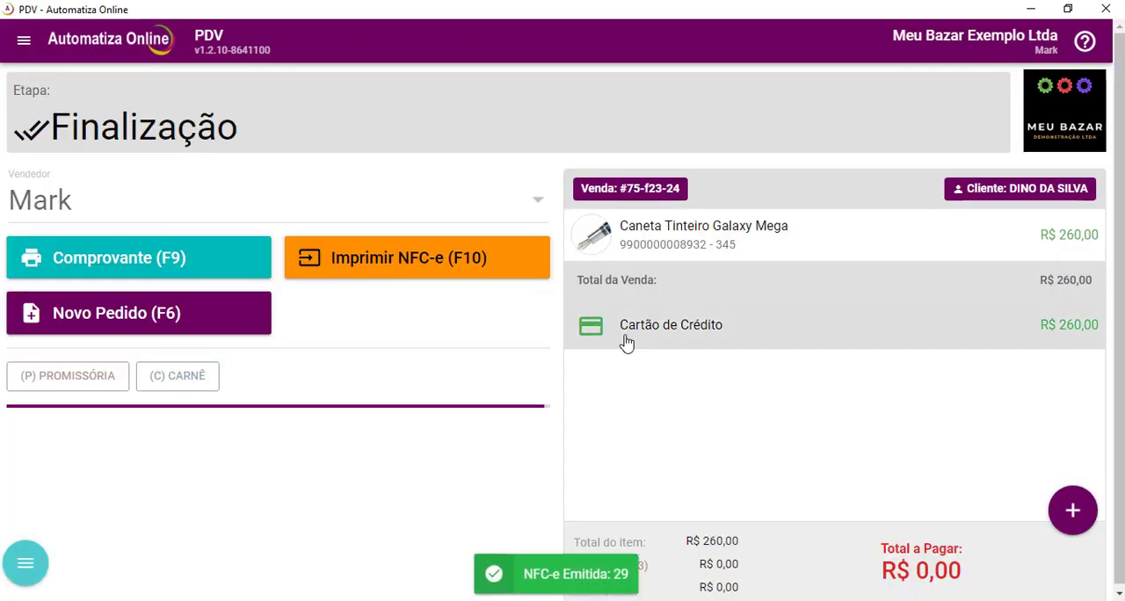
left_click(1072, 510)
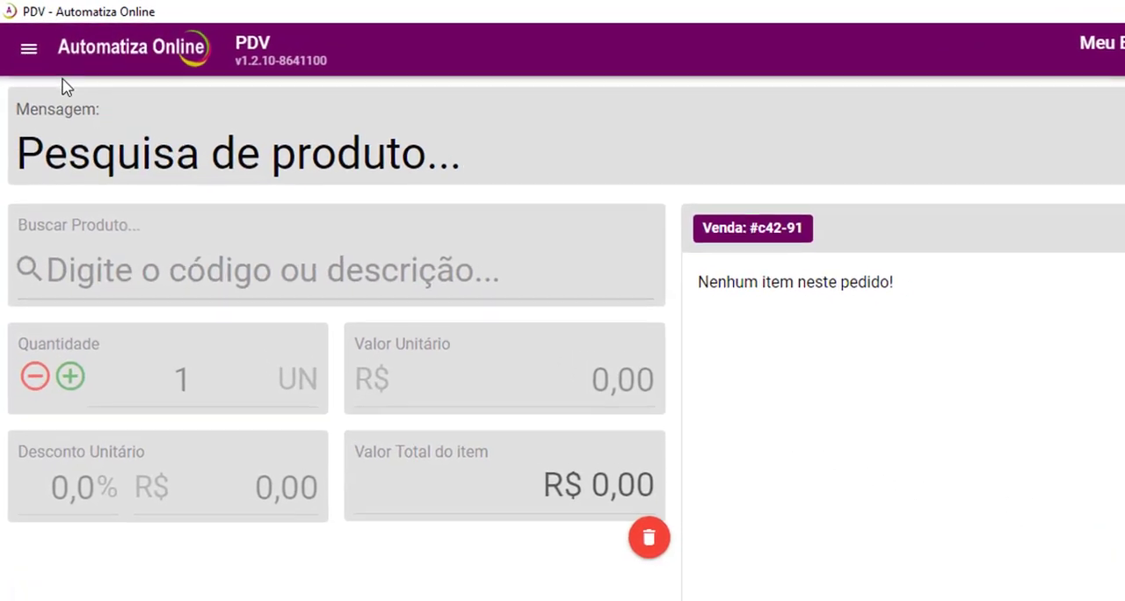
Open the list of orders and filter it by the type Pré-venda.
left_click(24, 42)
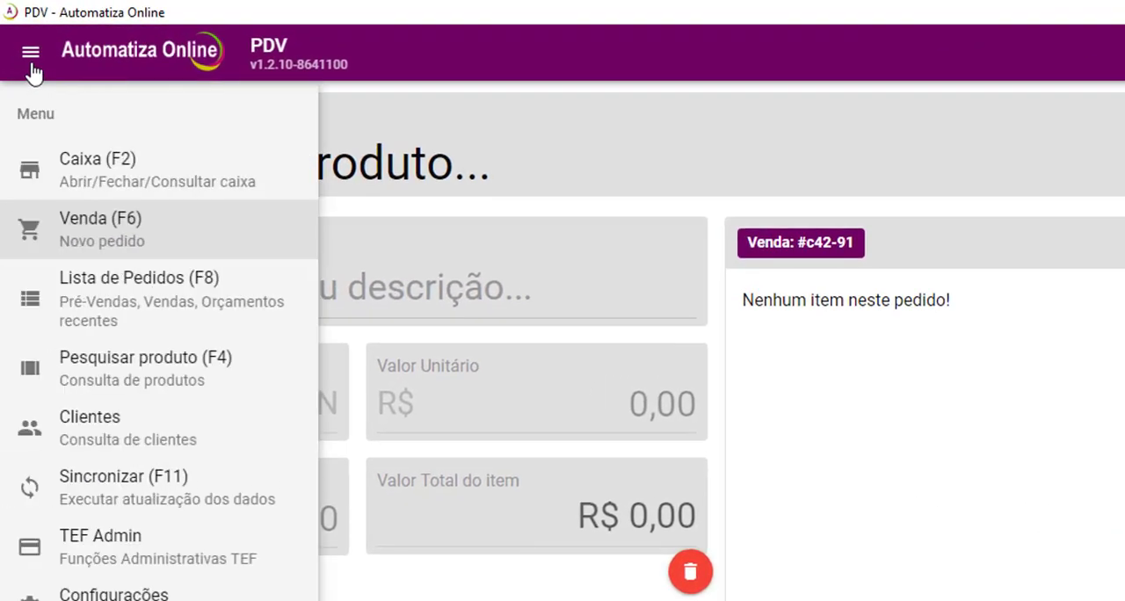
left_click(129, 306)
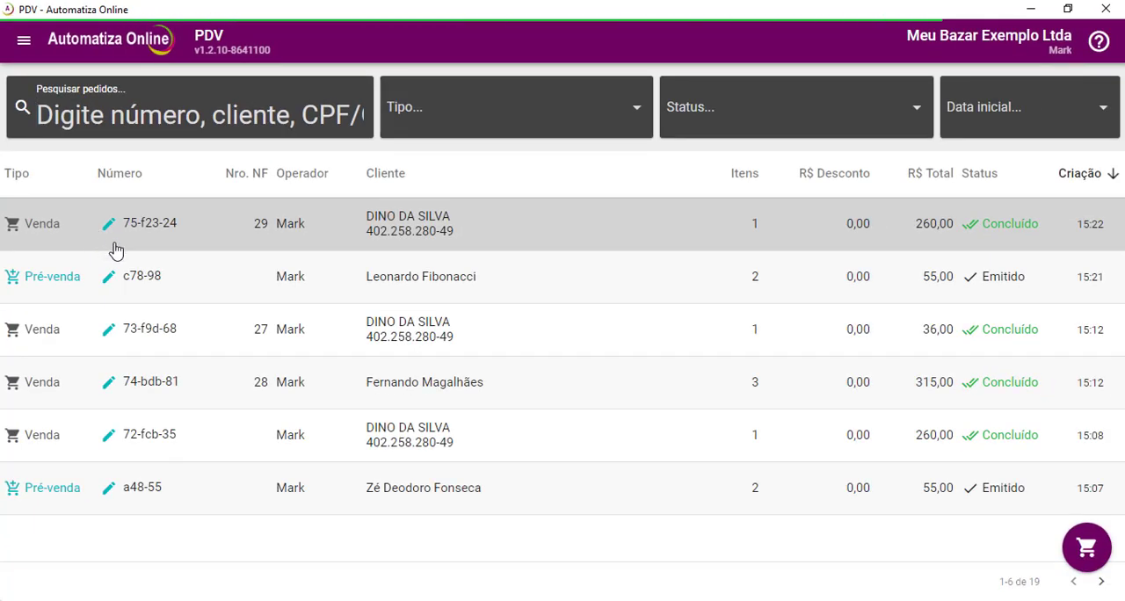
left_click(481, 123)
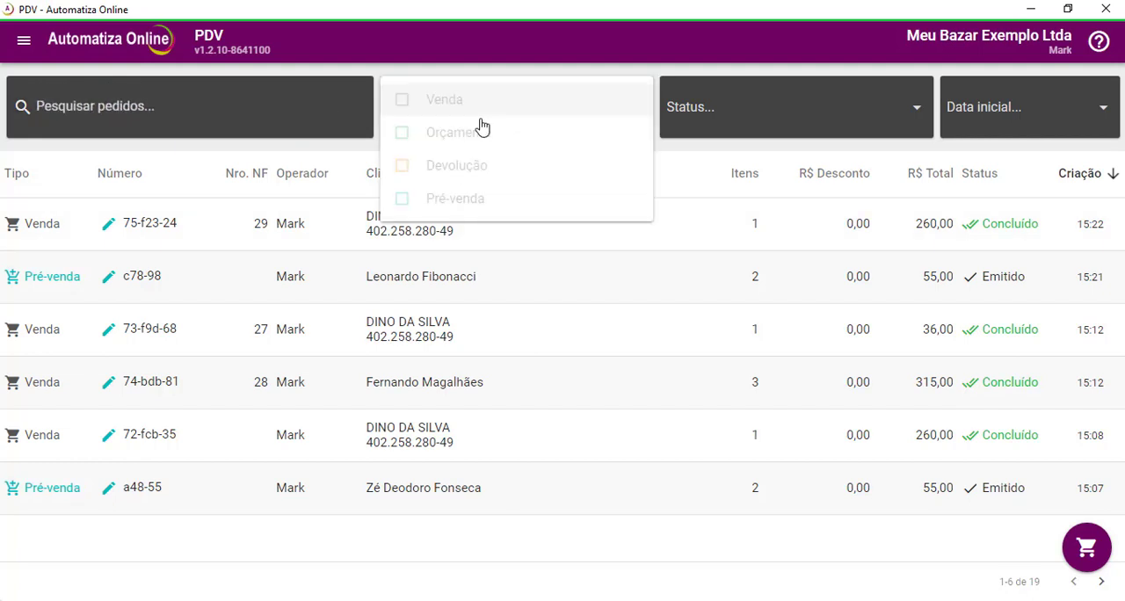
left_click(453, 204)
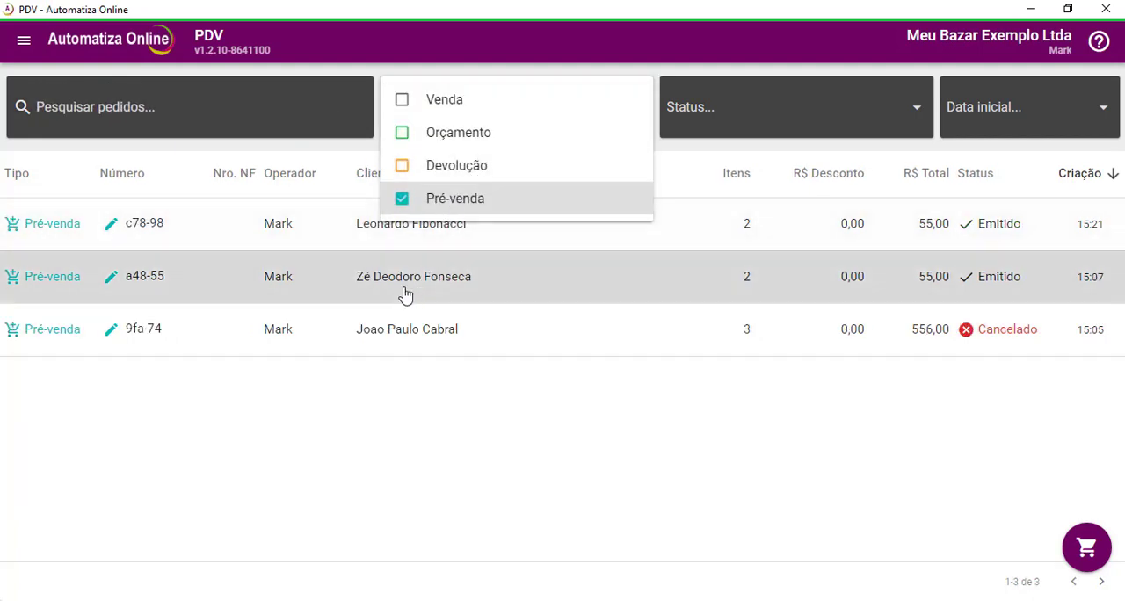
left_click(124, 422)
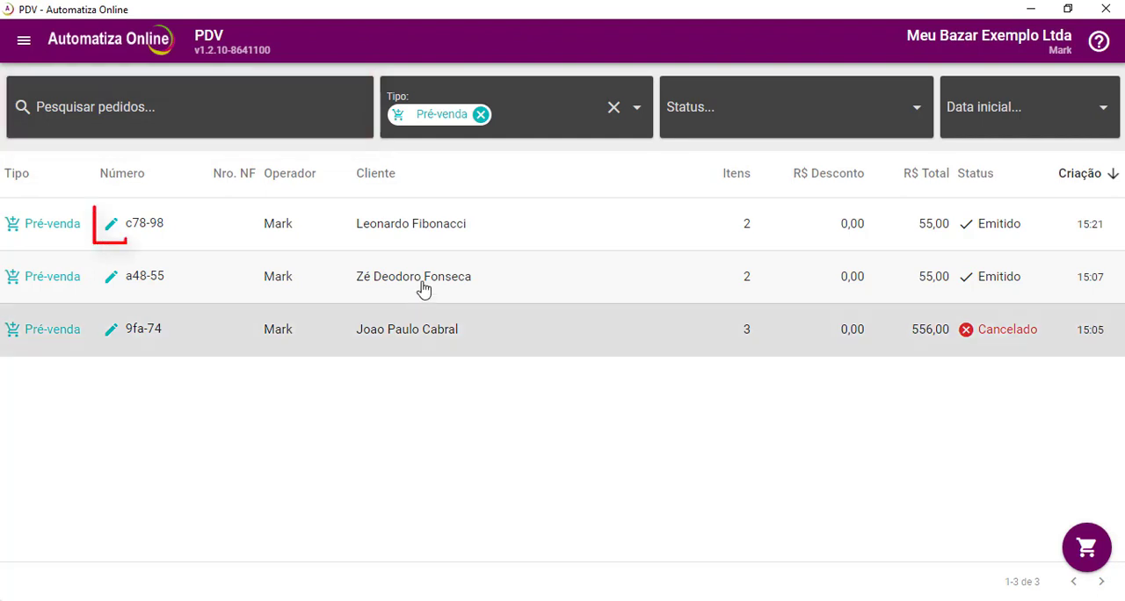
Open the most recently created pre-sale and add the product with code 345 to it.
double_click(447, 234)
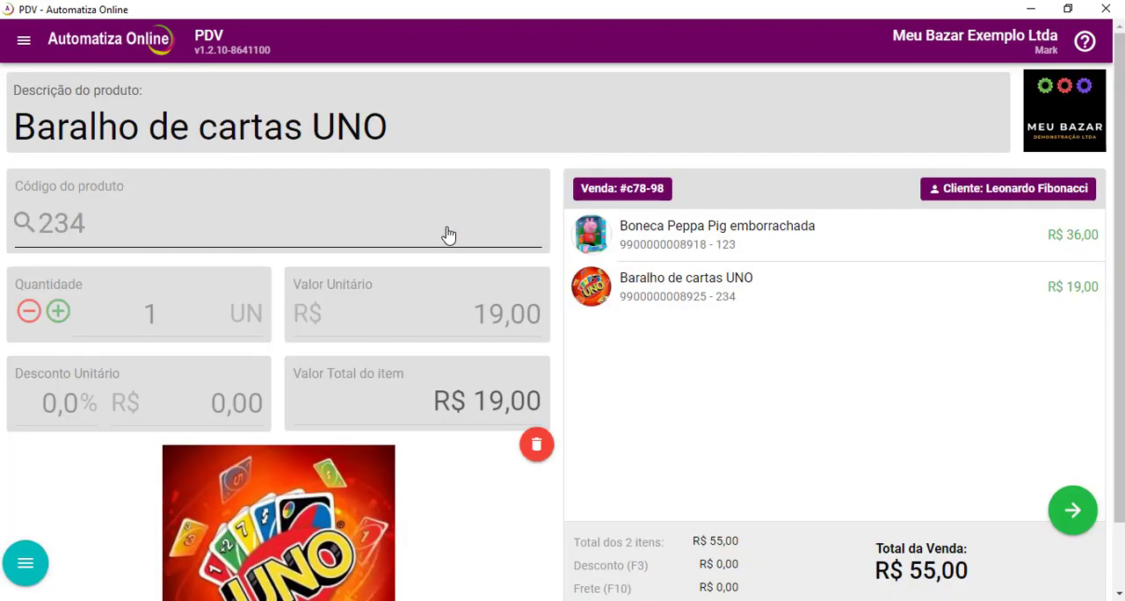
type("345")
key("Return")
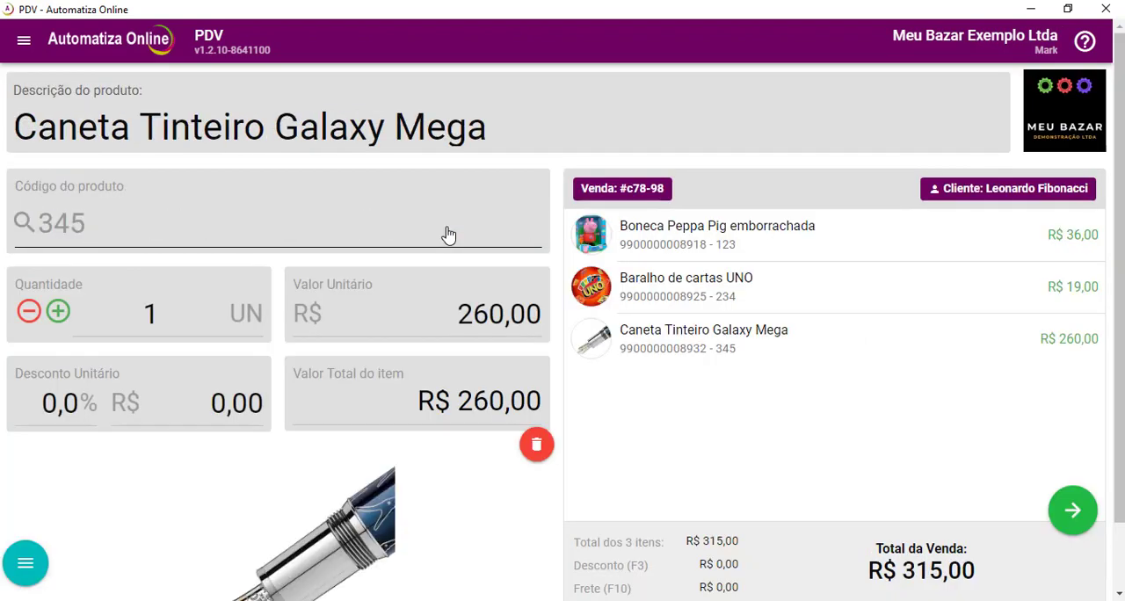
Post the full payment of R$ 315,00 as Crediário Loja with a payment term of five monthly installments.
left_click(1066, 517)
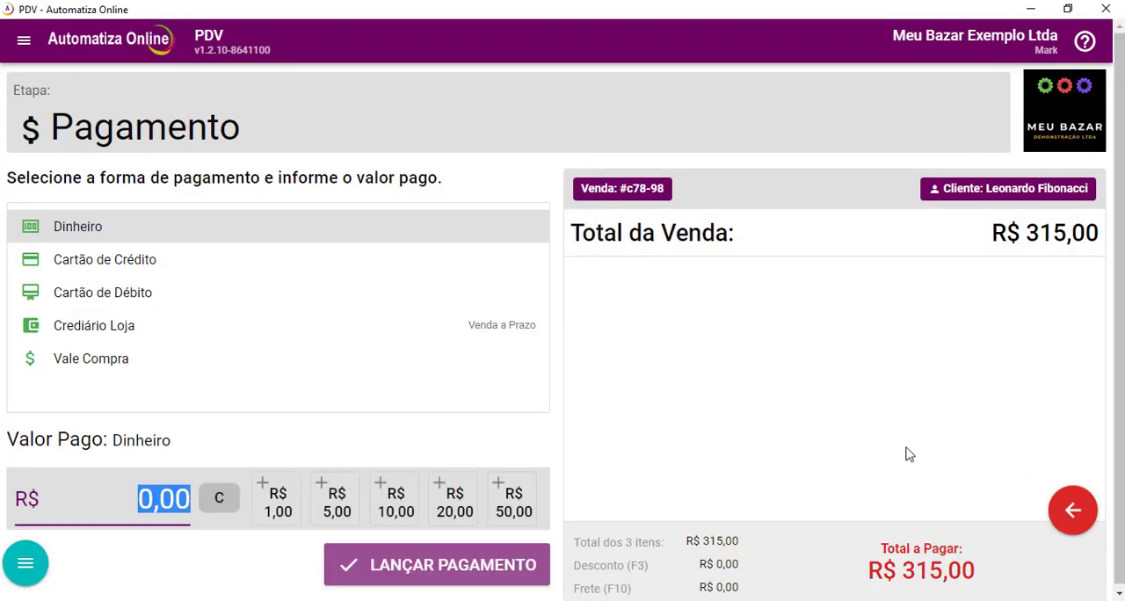
left_click(193, 332)
left_click(424, 565)
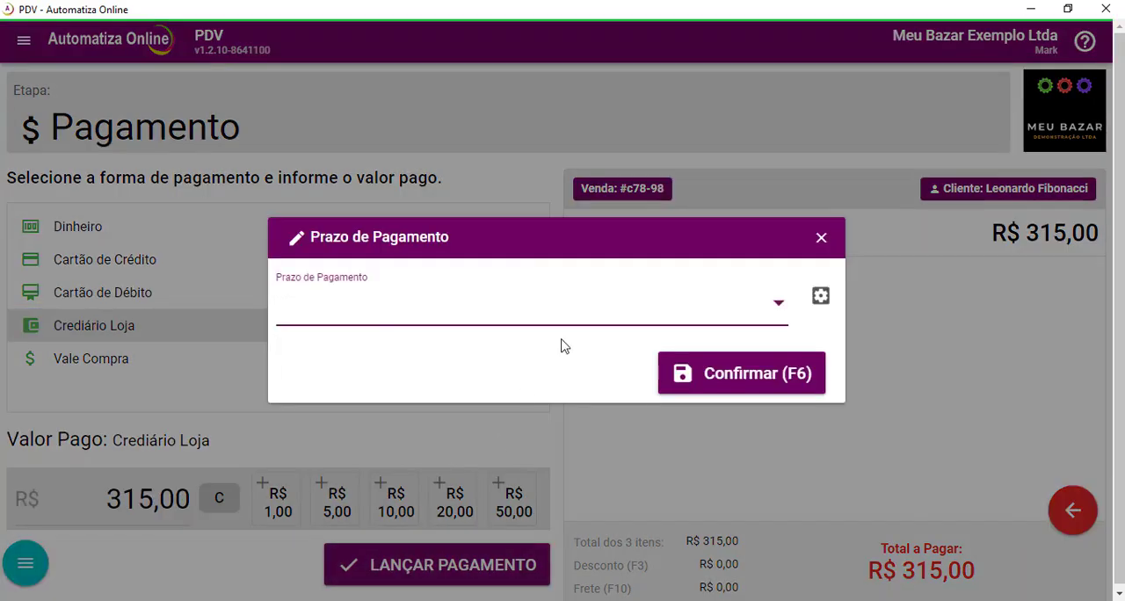
left_click(553, 323)
left_click(387, 304)
left_click(728, 484)
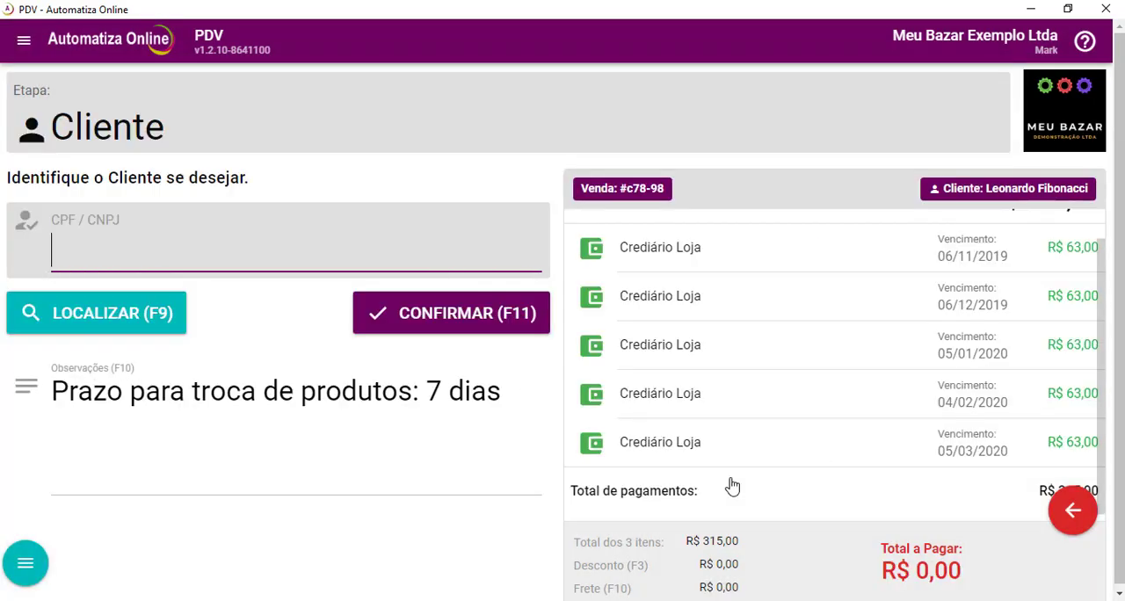
Confirm the customer stage without a CPF/CNPJ and print the sale's receipt.
left_click(466, 308)
left_click(200, 270)
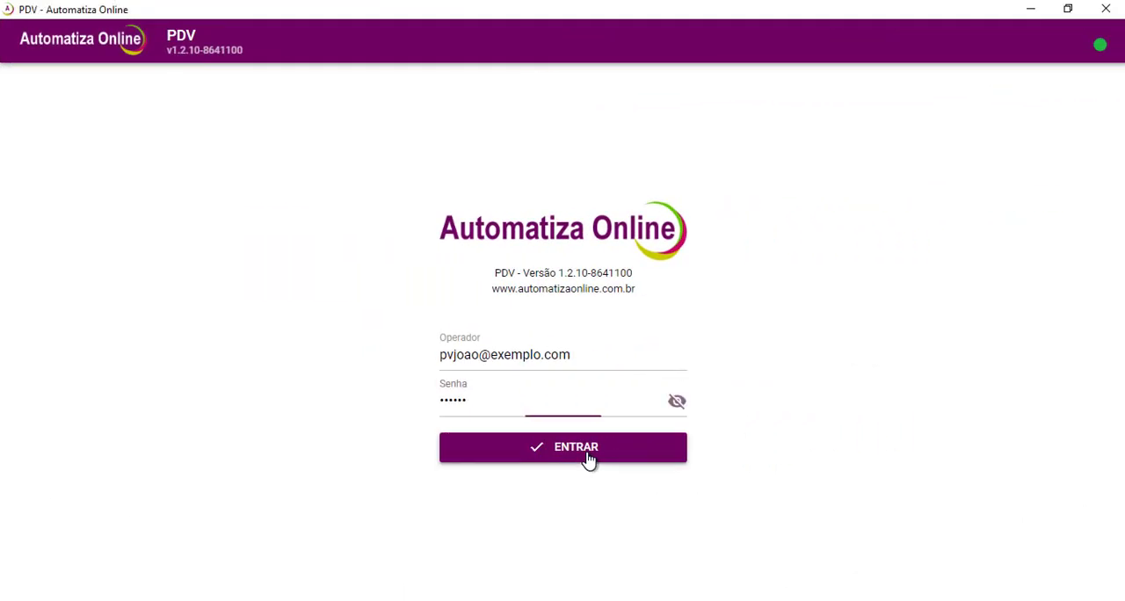
Sign in with the filled-in pre-sale operator account and add products 123 and 234 to the new pre-sale.
left_click(588, 461)
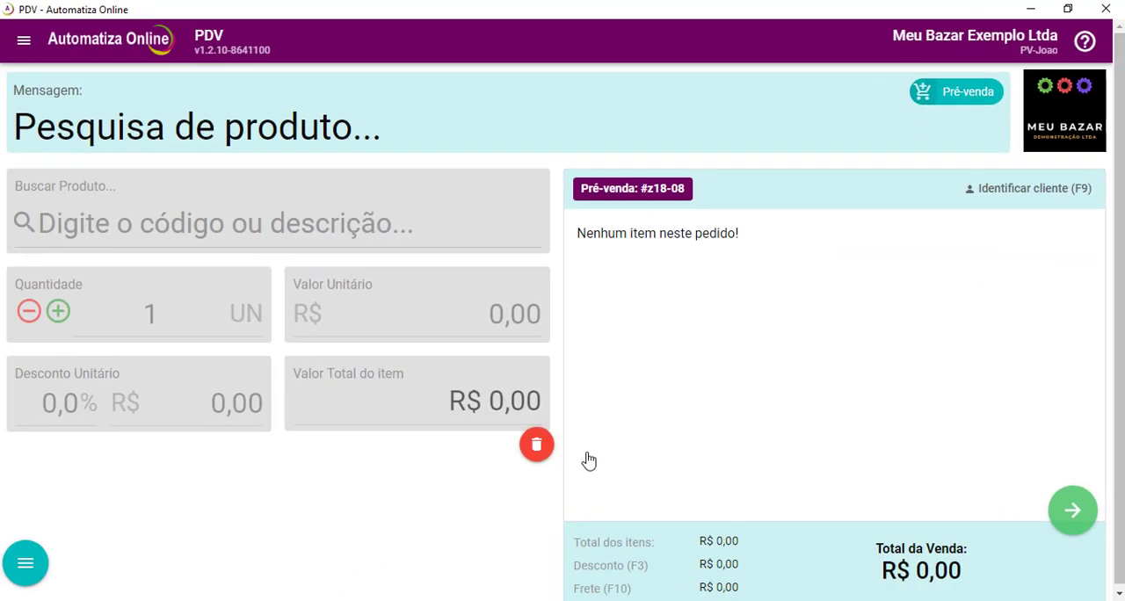
type("123")
key("Return")
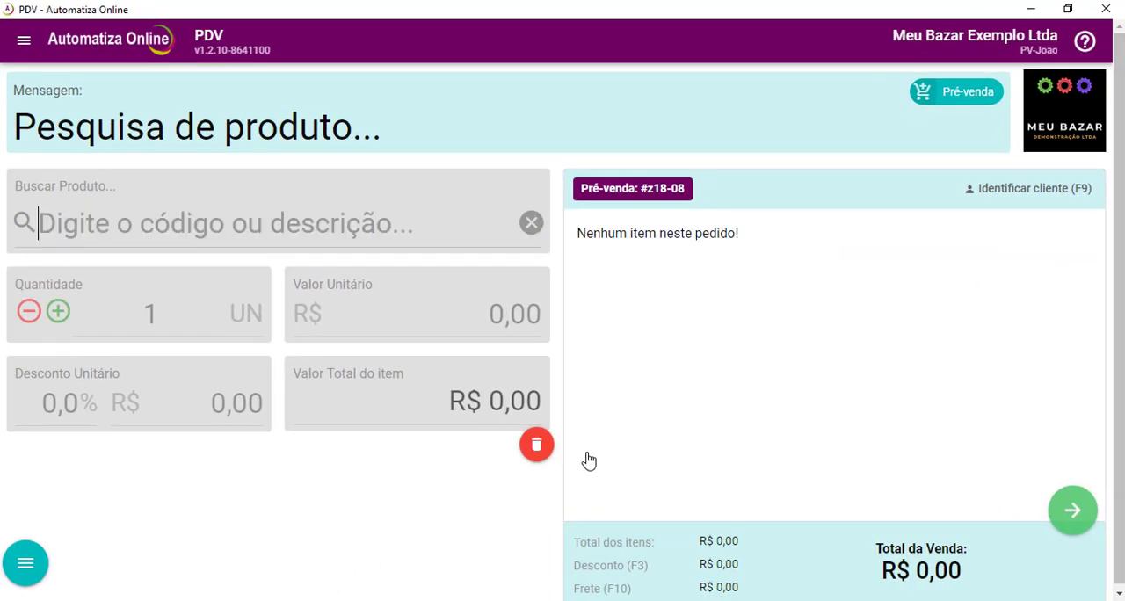
type("234")
key("Return")
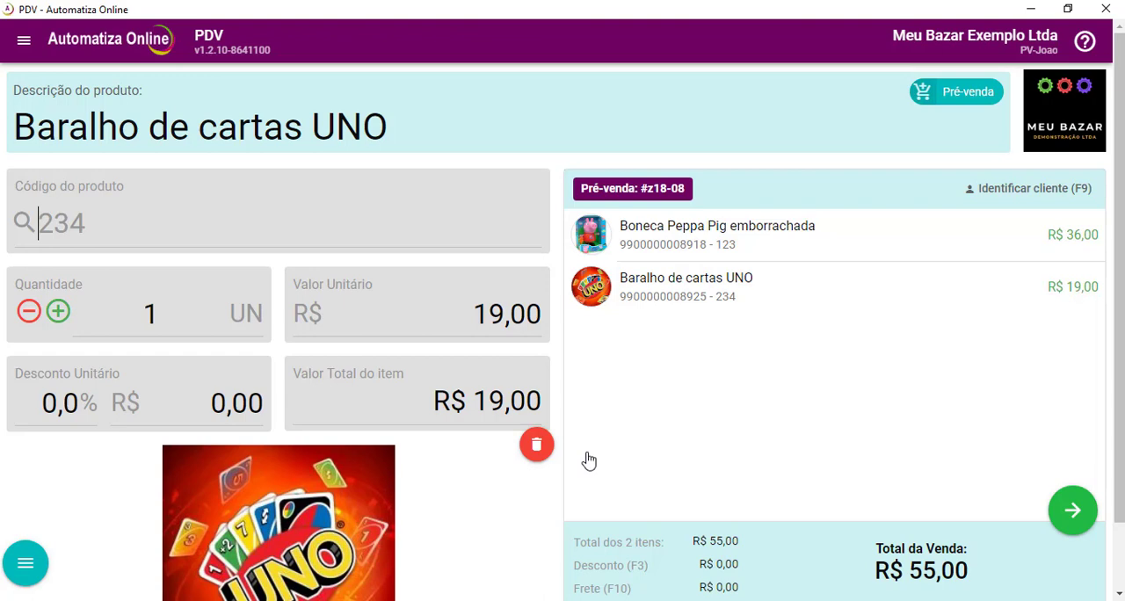
Finalize the pre-sale by printing its receipt and archiving it with confirmation.
left_click(1066, 517)
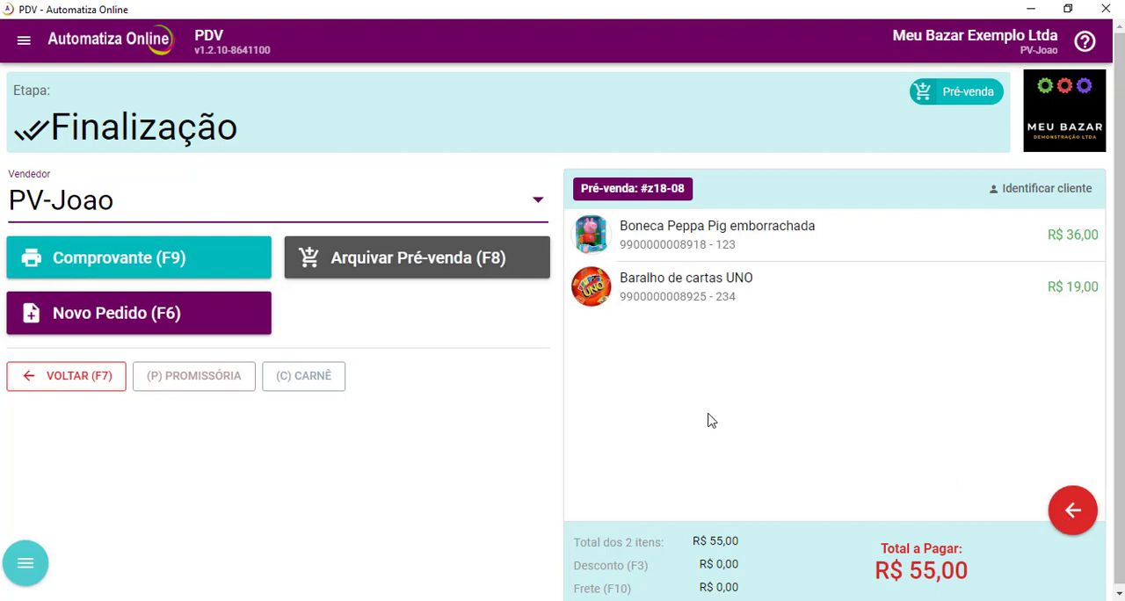
left_click(162, 260)
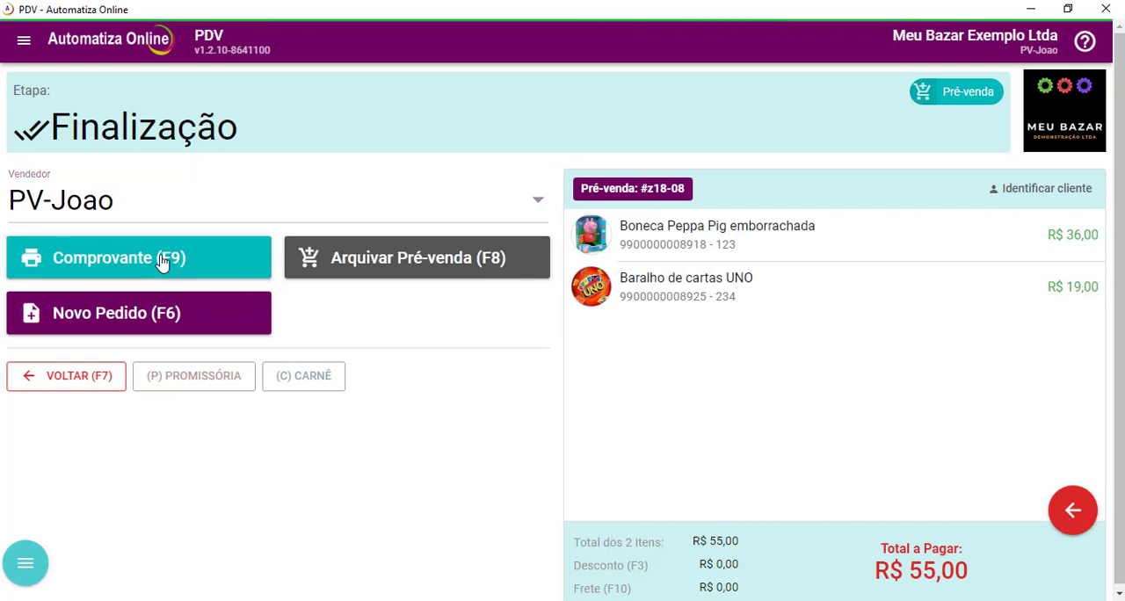
left_click(386, 257)
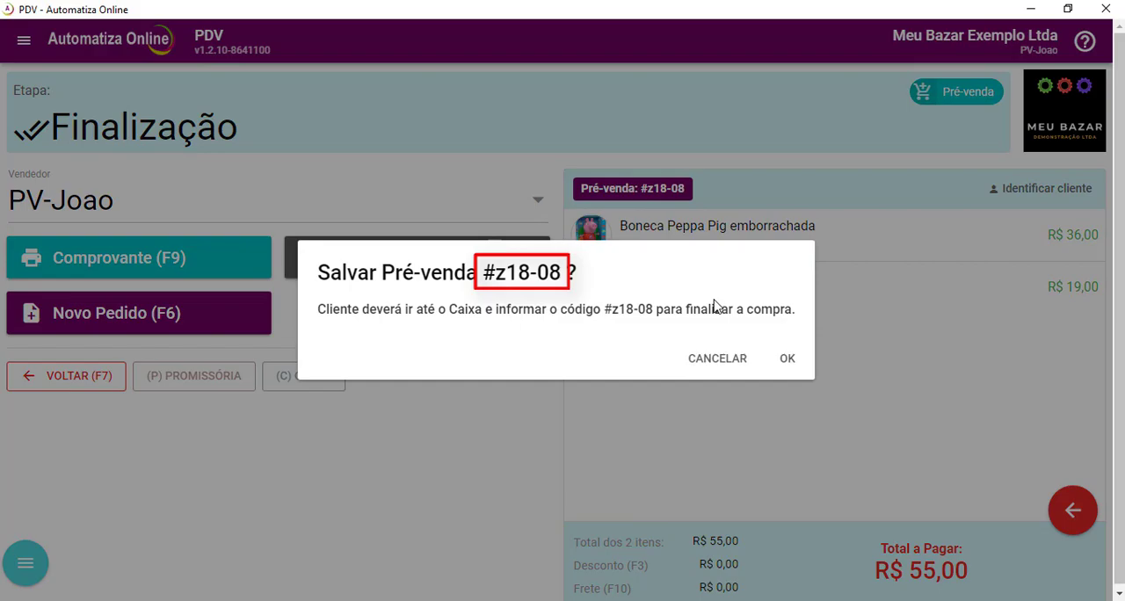
left_click(785, 358)
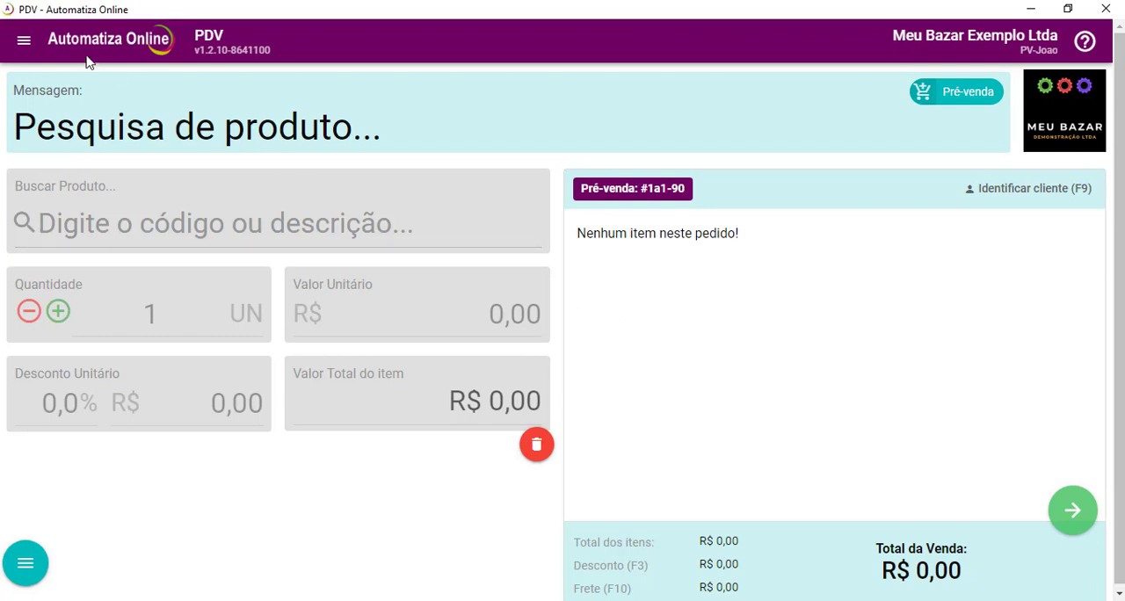
Sign out of the system and log in with the cashier operator's e-mail and account password.
left_click(24, 41)
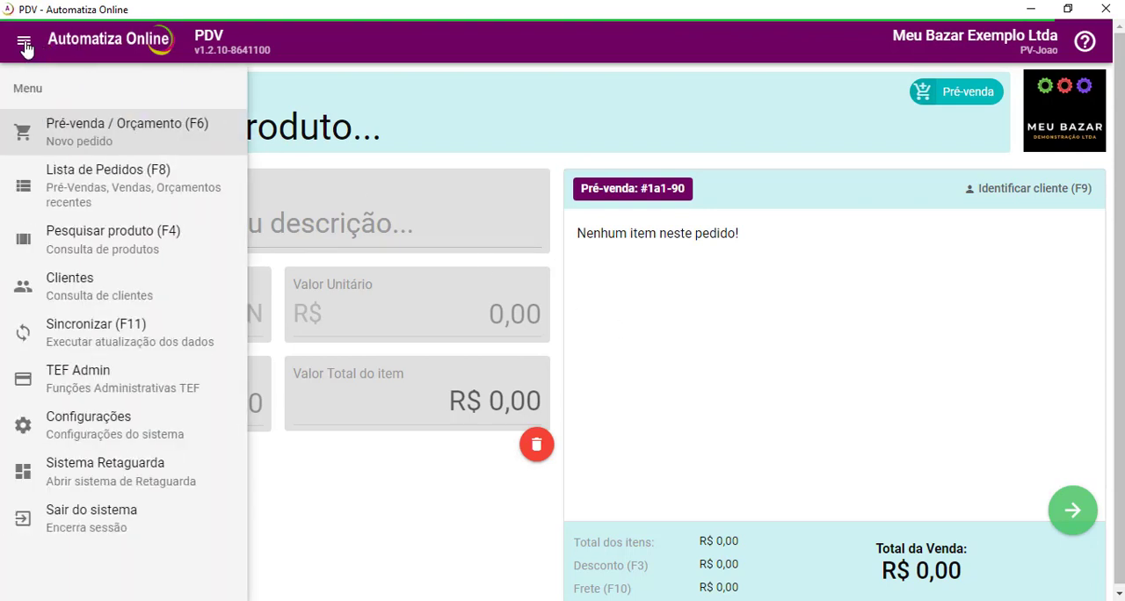
left_click(95, 522)
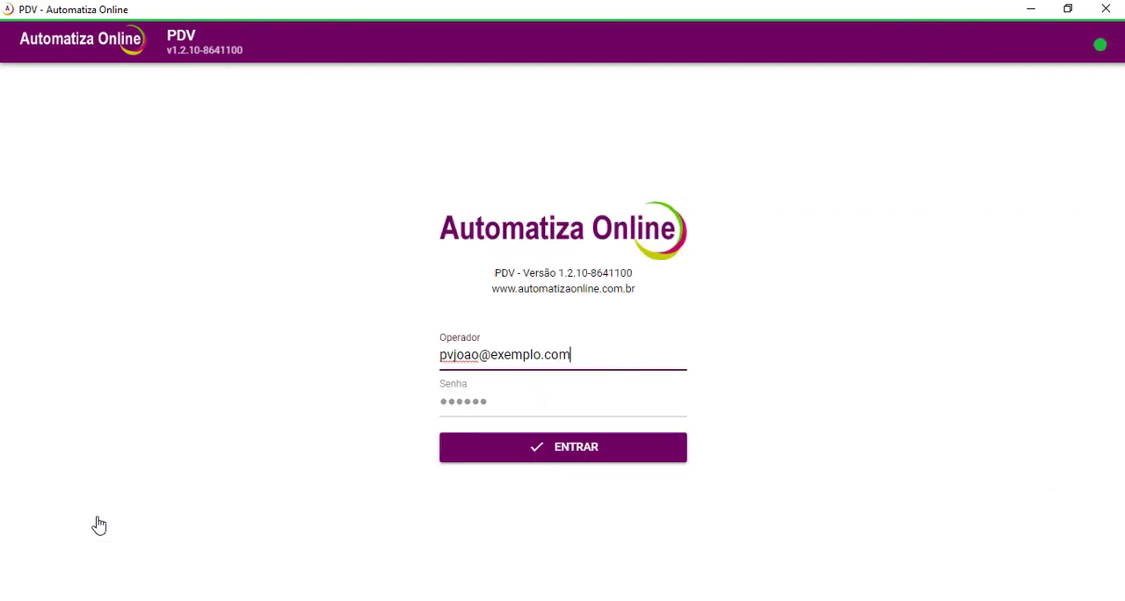
double_click(464, 353)
type("caixapedro")
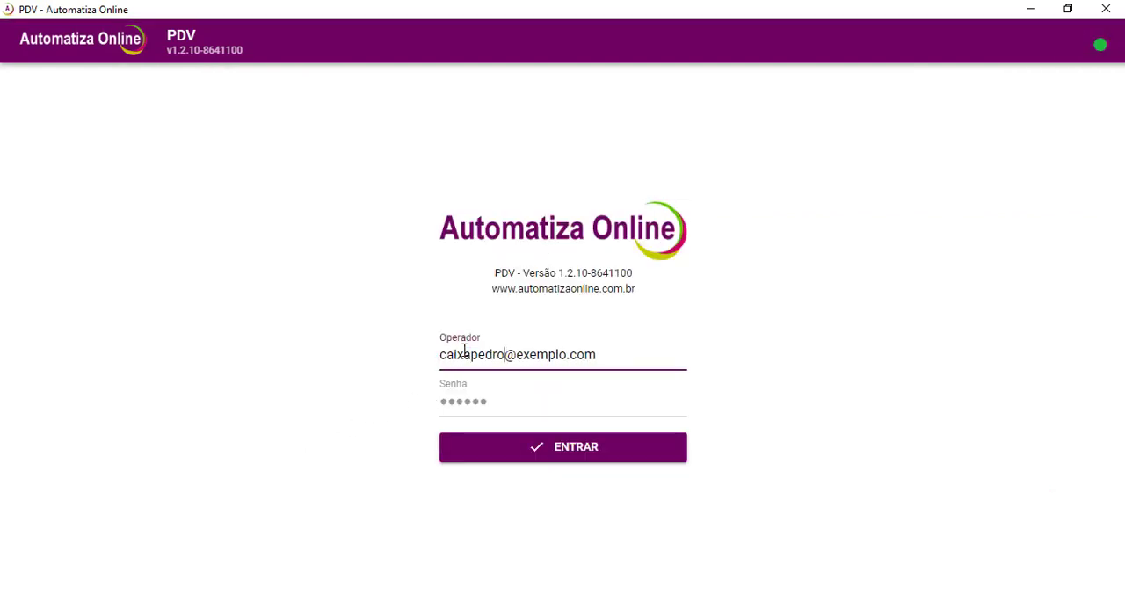
key("Tab")
type("••••••")
key("Return")
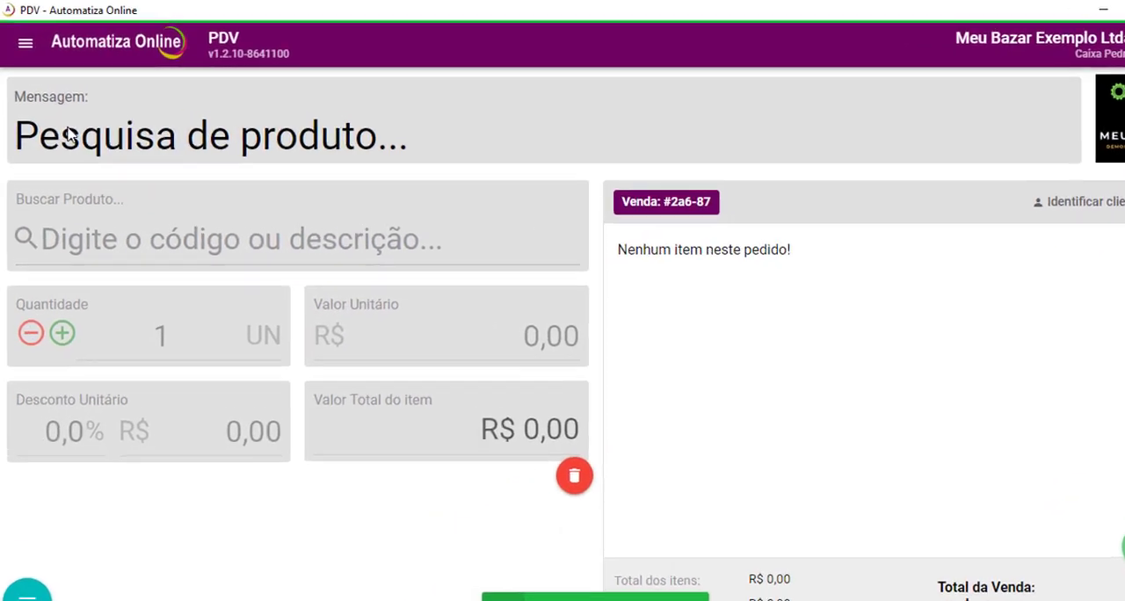
Open the most recent issued pre-sale from the order list for checkout.
left_click(24, 40)
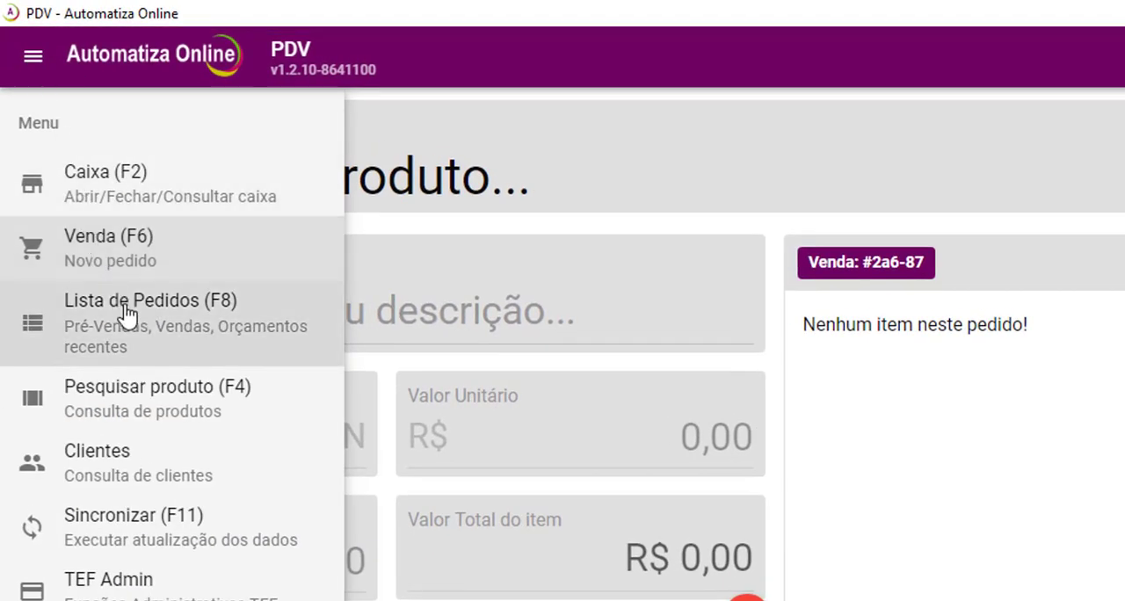
left_click(121, 306)
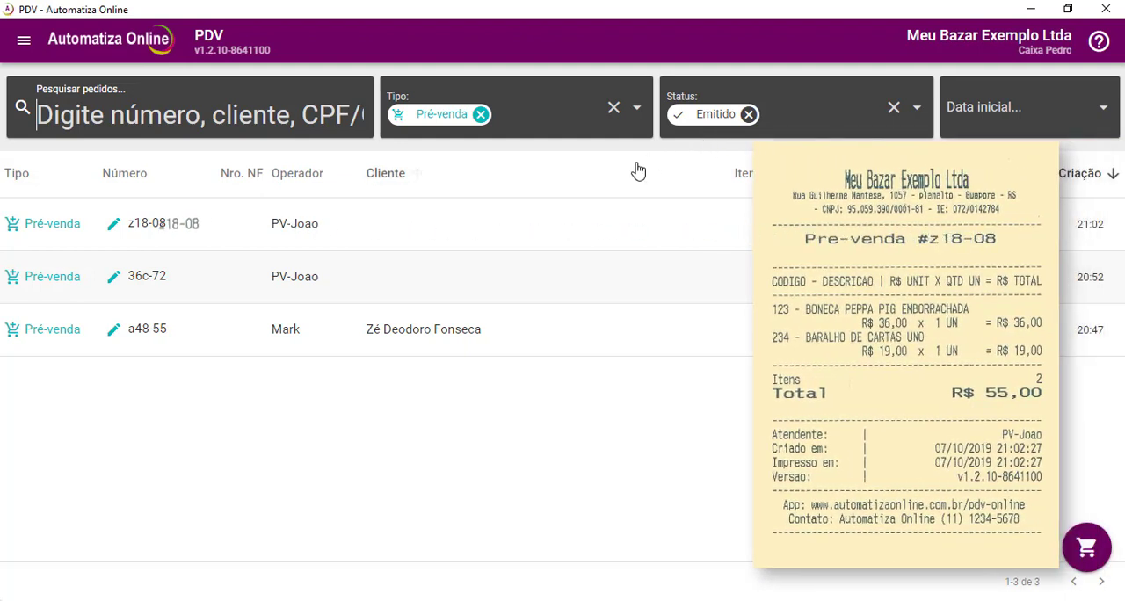
left_click(114, 224)
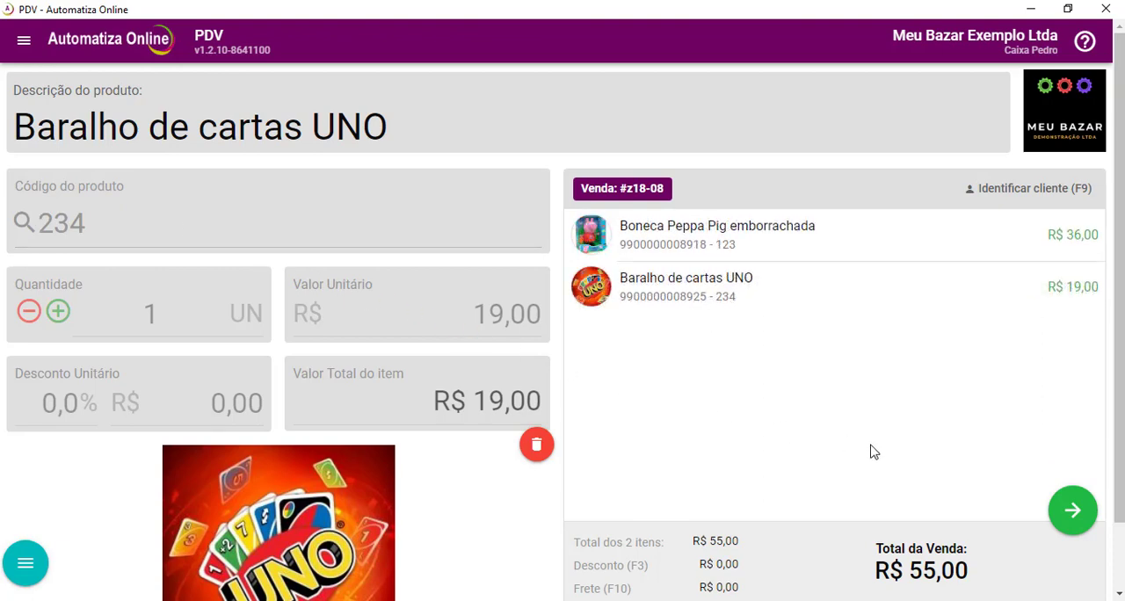
Advance the pre-sale to payment and post R$ 100,00 in cash.
left_click(1073, 512)
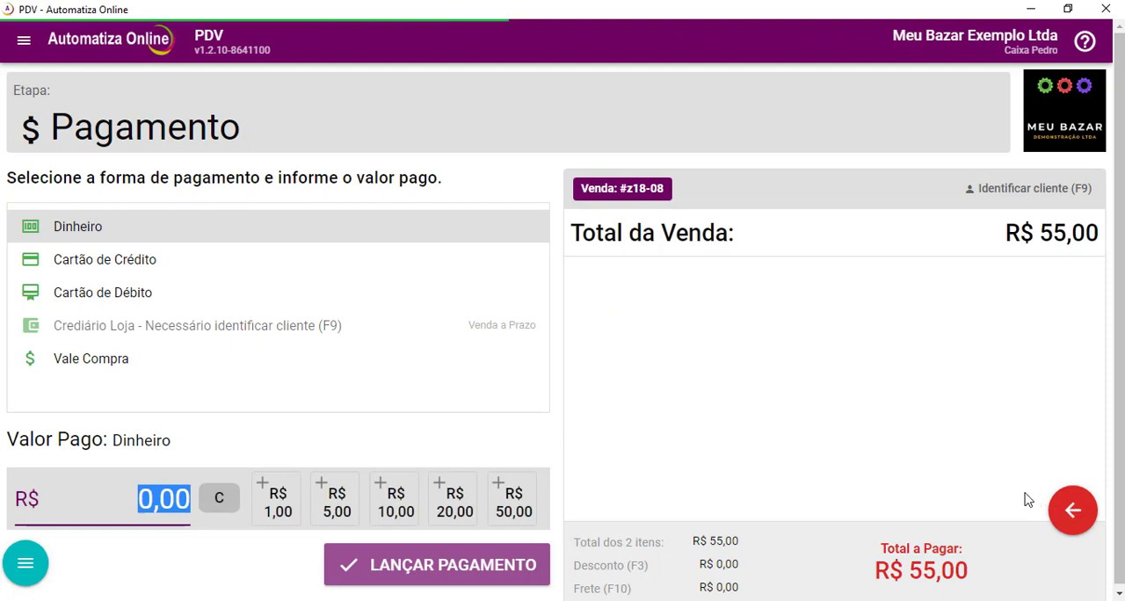
left_click(514, 519)
left_click(514, 519)
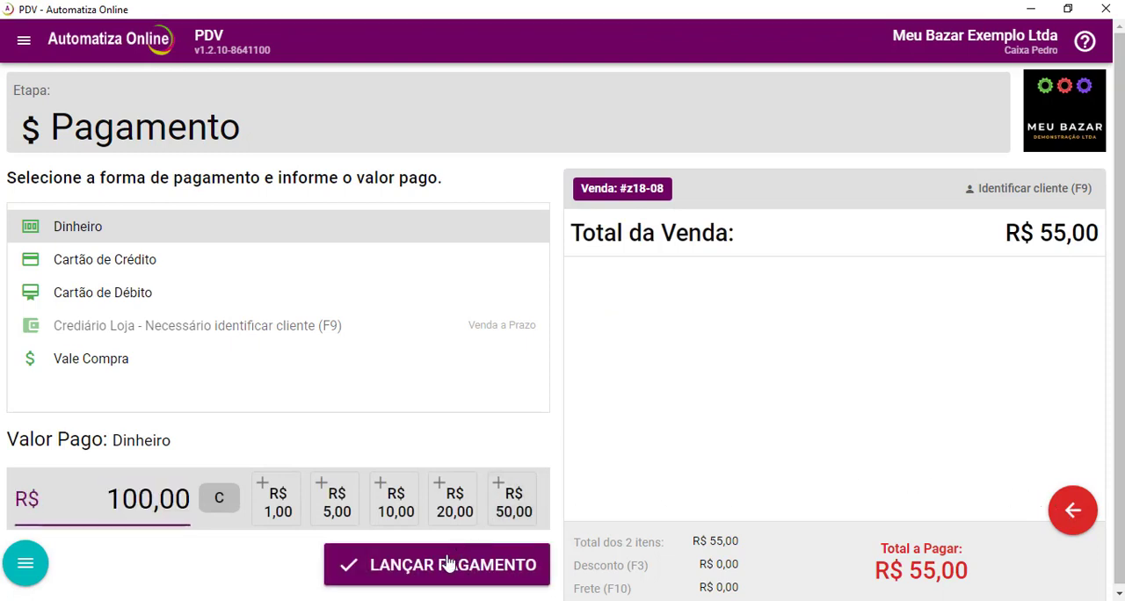
left_click(445, 564)
Confirm the customer stage without a CPF/CNPJ and issue the sale's NFC-e.
left_click(349, 482)
left_click(422, 312)
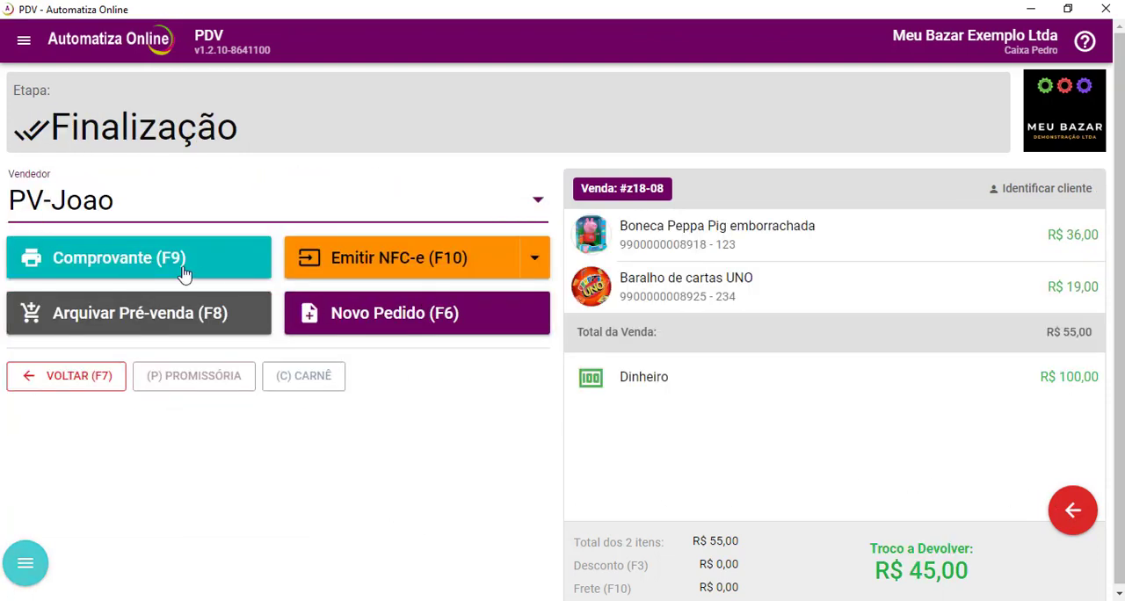
left_click(370, 266)
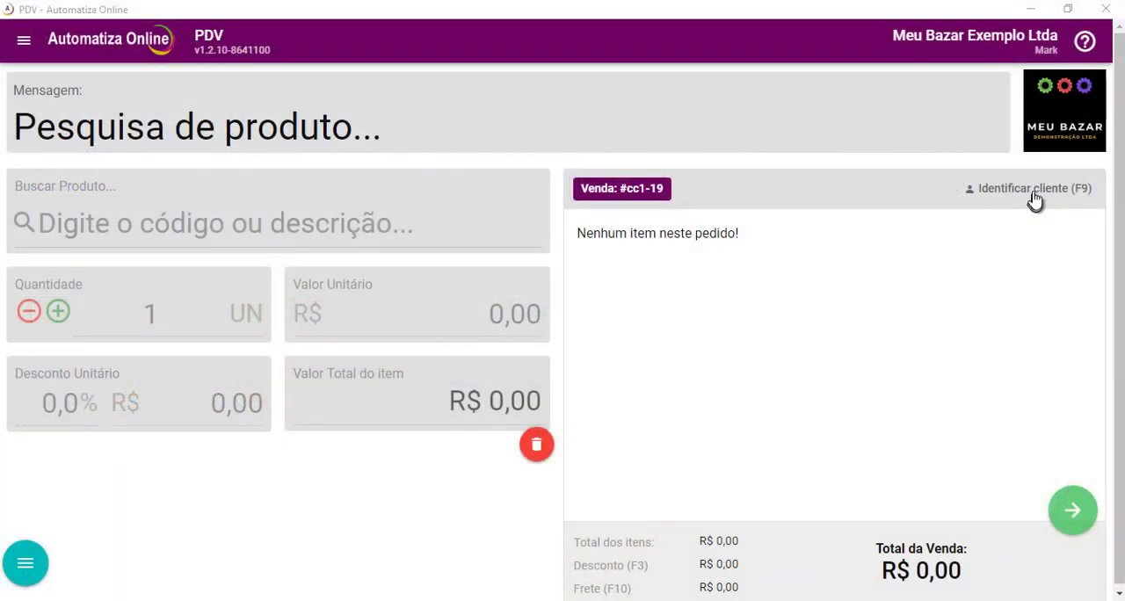
Identify the new order's customer by searching for the customer's first name and selecting the match.
left_click(1034, 201)
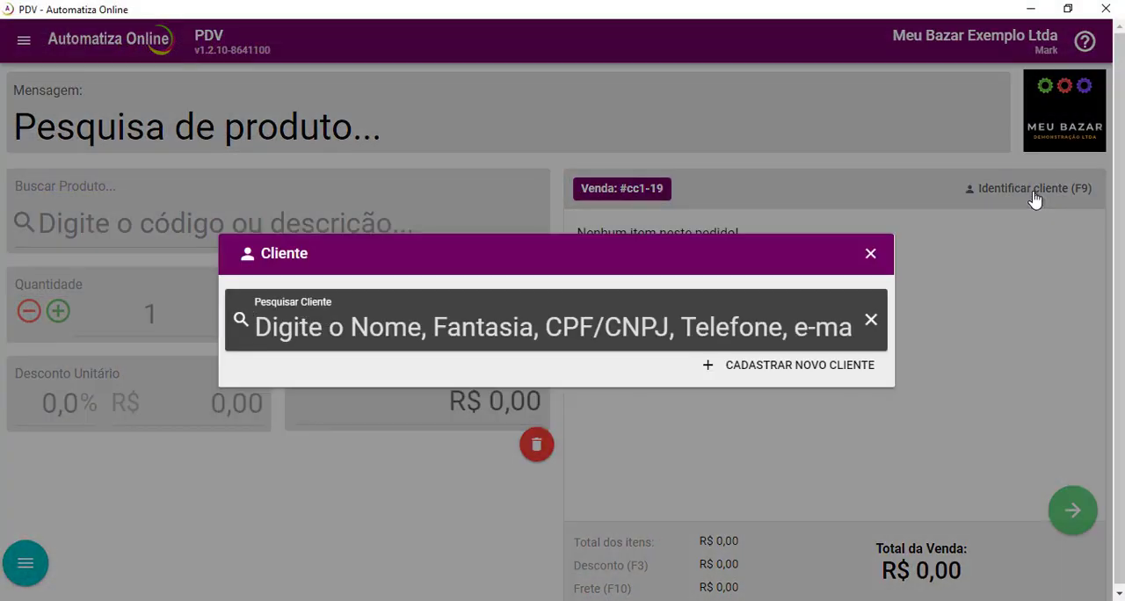
type("DINO")
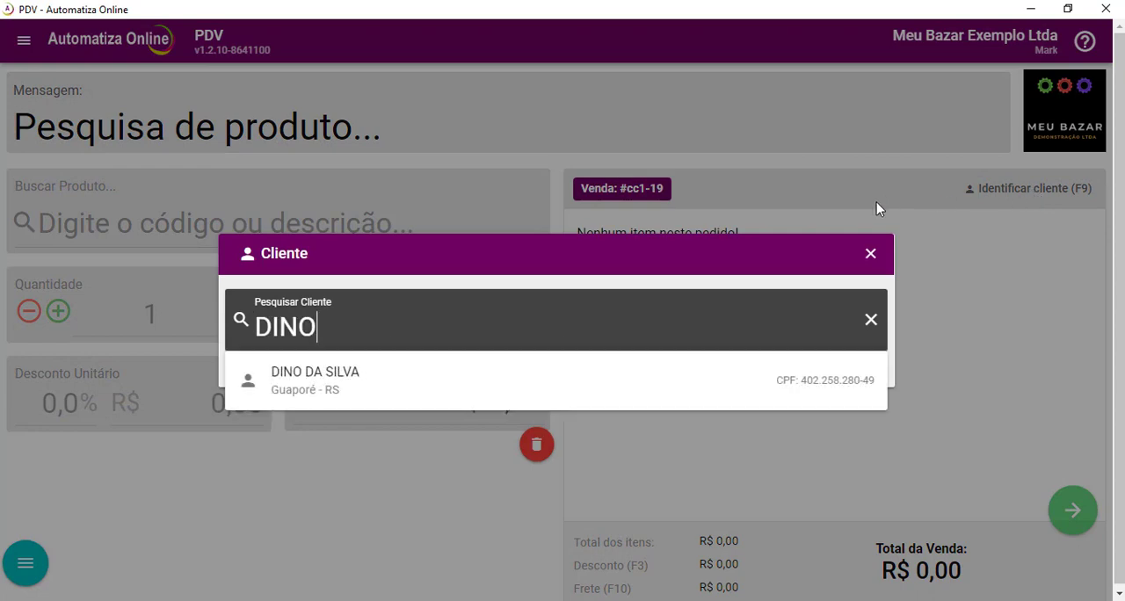
left_click(465, 379)
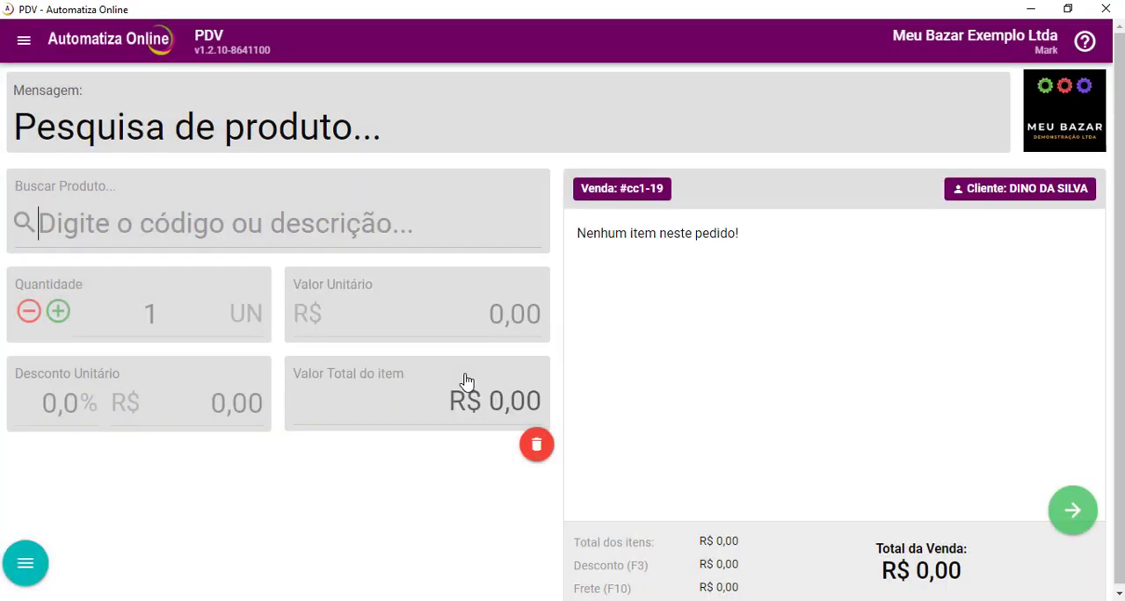
type("X5")
key("Return")
type("9900000008970")
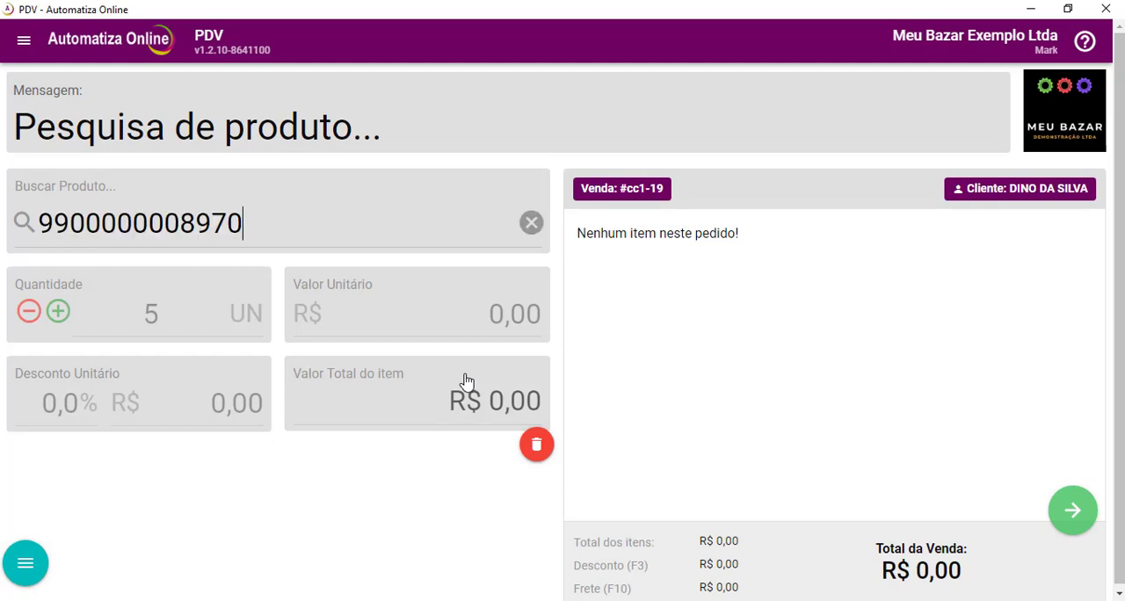
key("Return")
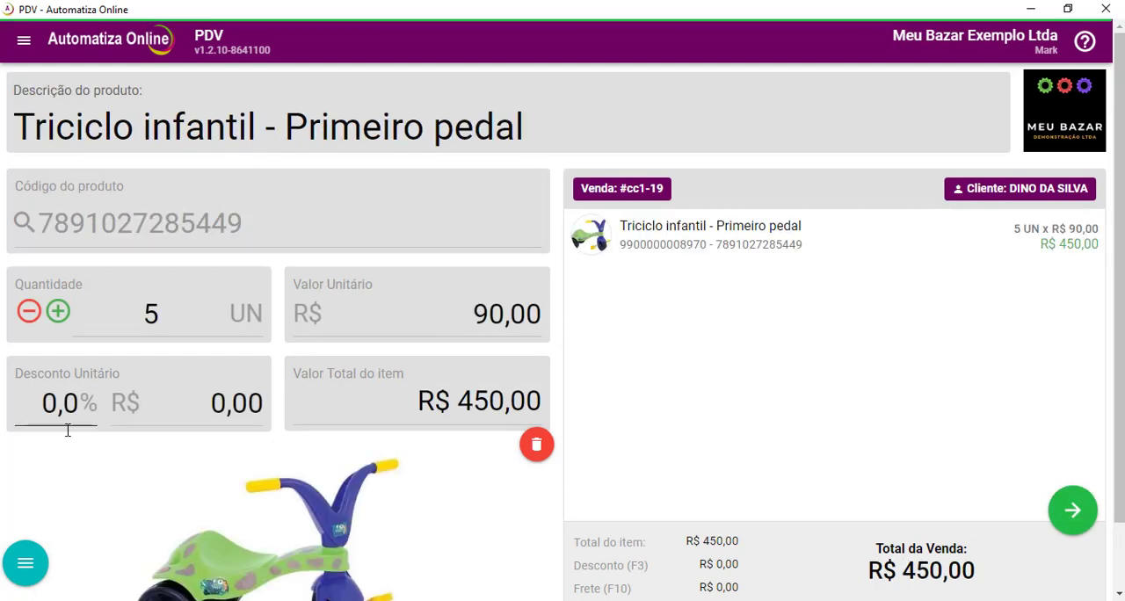
Switch the order to quote mode (Orçamento) and advance it to the finalization stage.
left_click(26, 566)
left_click(68, 470)
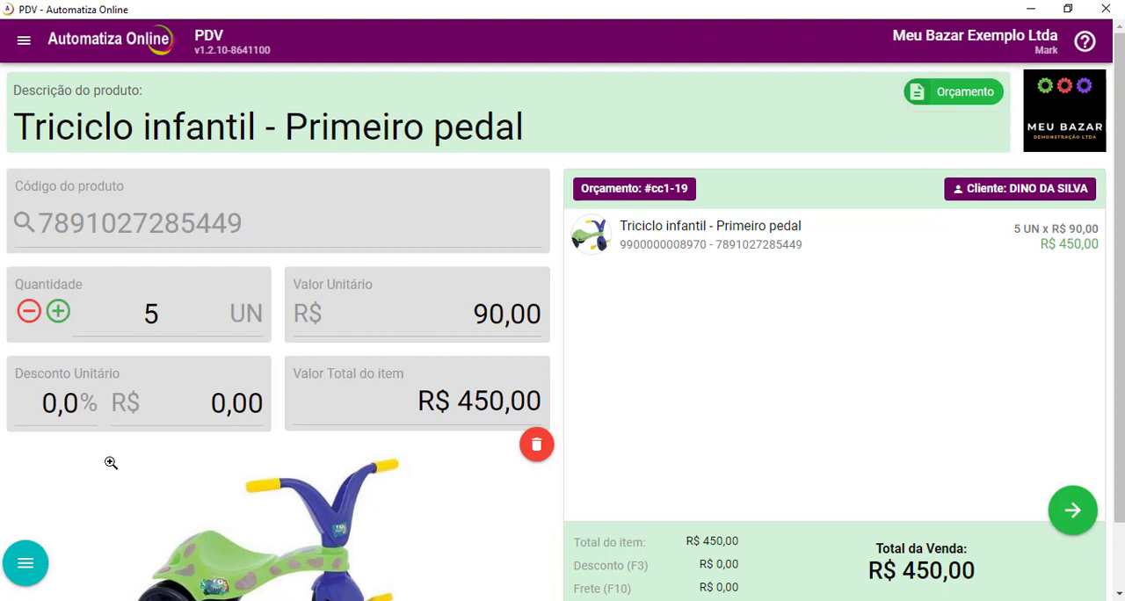
left_click(1074, 519)
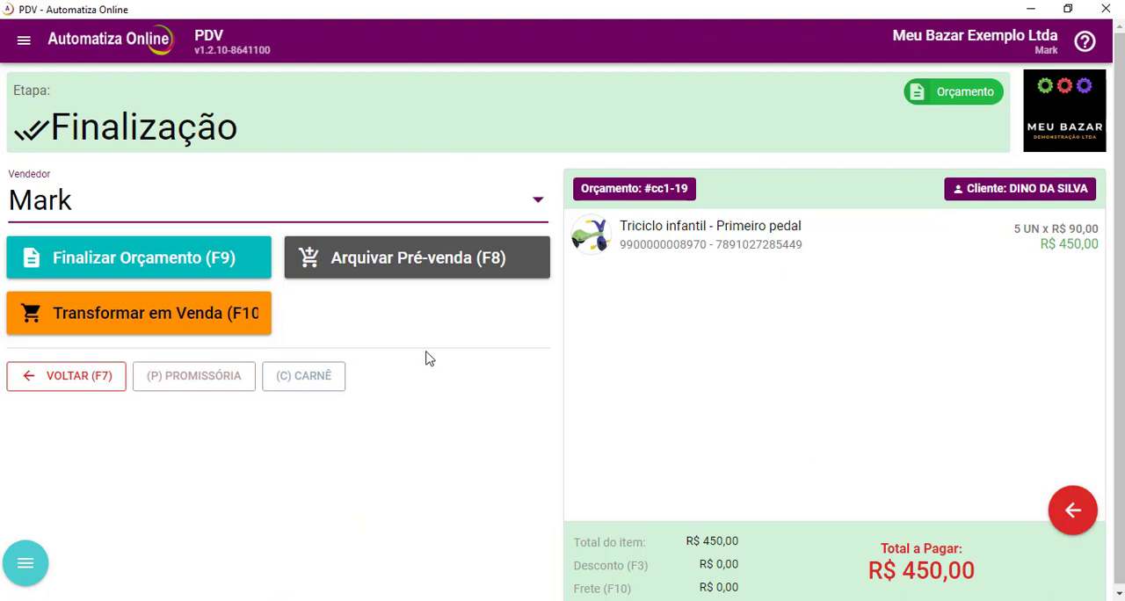
Start finalizing the quote and enter the observation "produto deverá ser entregue embalado para presente individualmente" in its details.
left_click(191, 261)
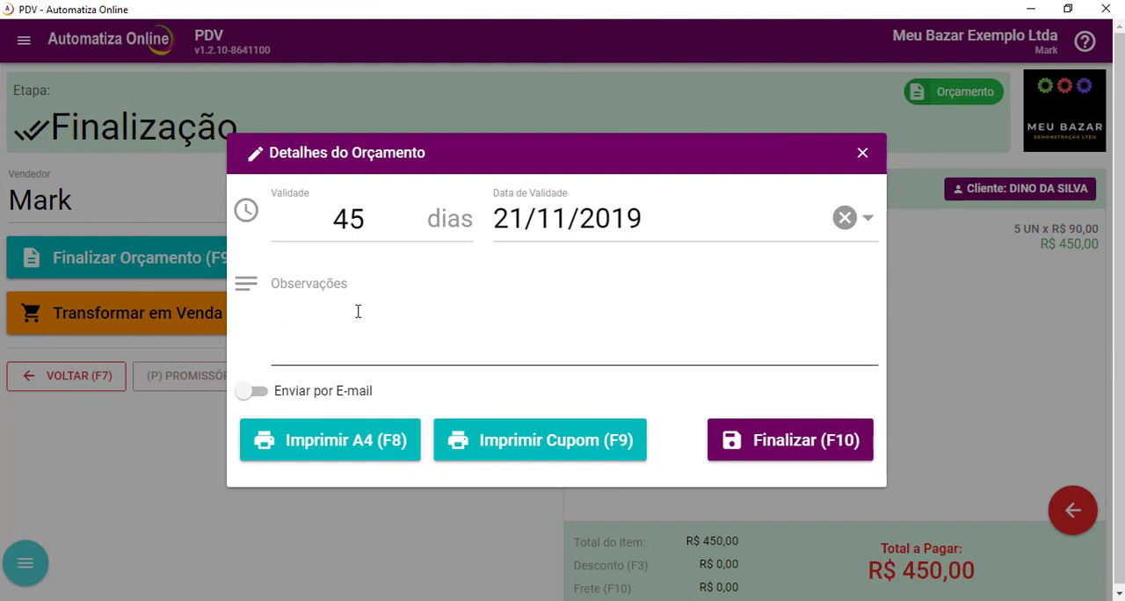
left_click(361, 314)
type("produto d")
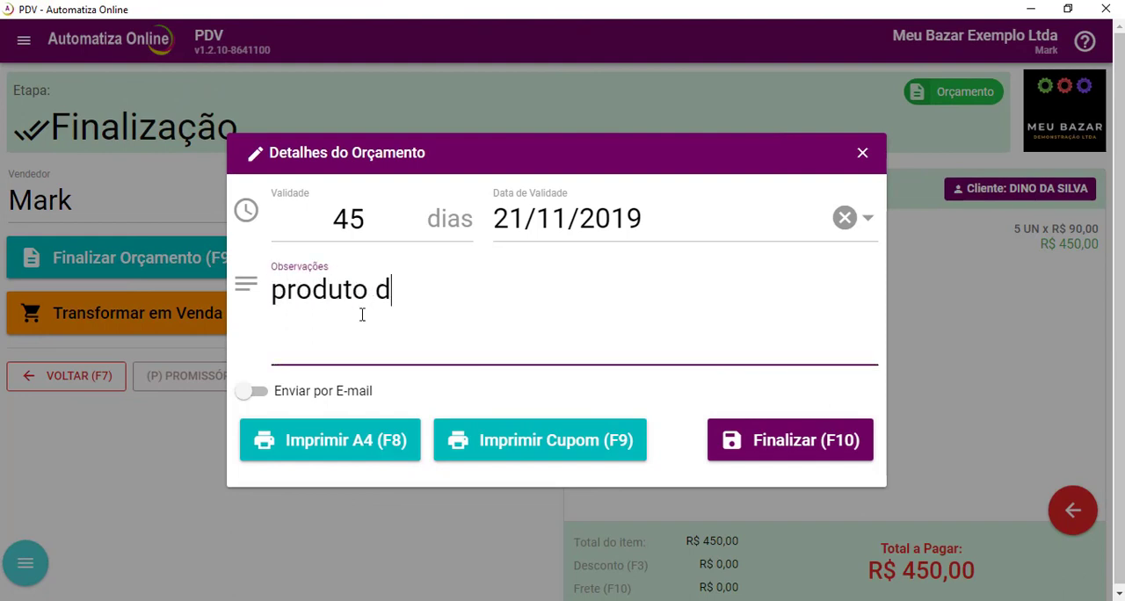
type("everá ser entregue emb")
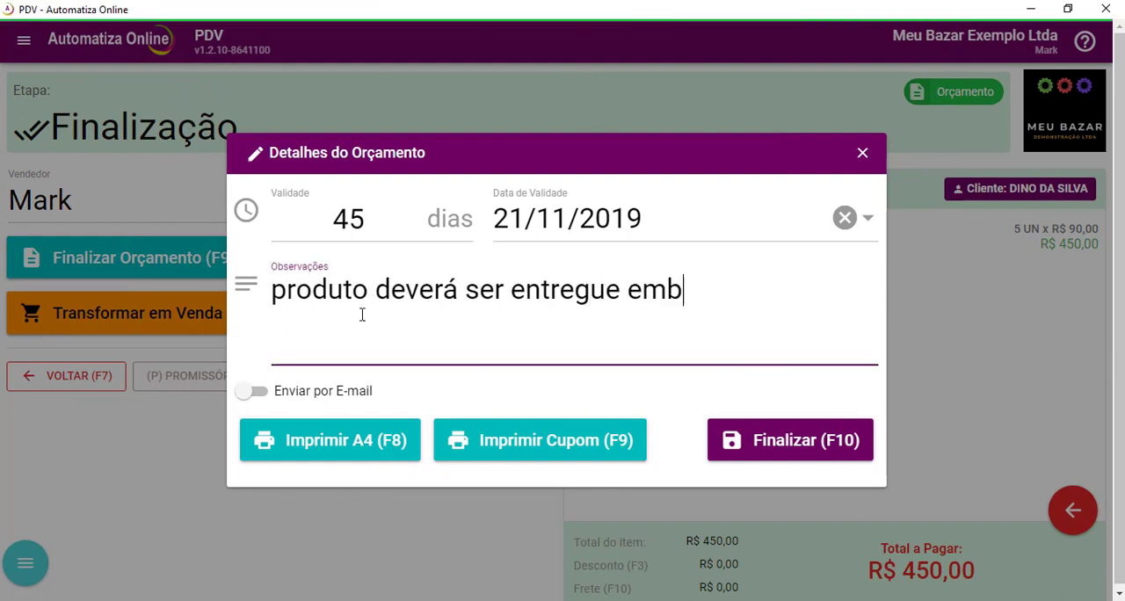
type("alado para presente individualmen")
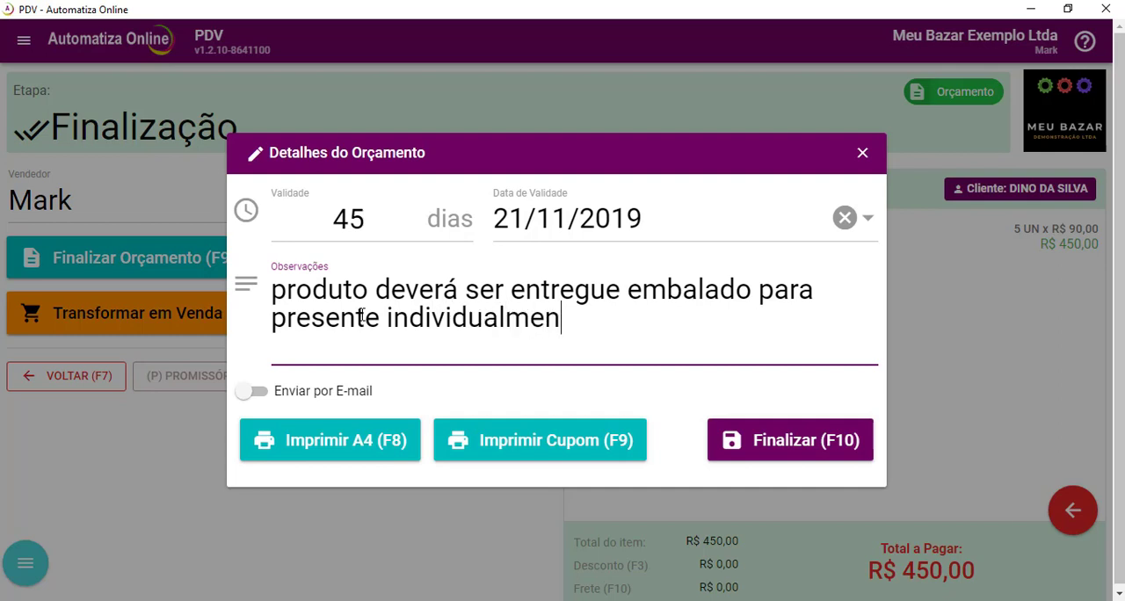
type("te")
Enable sending the quote by e-mail and fill in the customer's e-mail address.
left_click(252, 393)
left_click(356, 415)
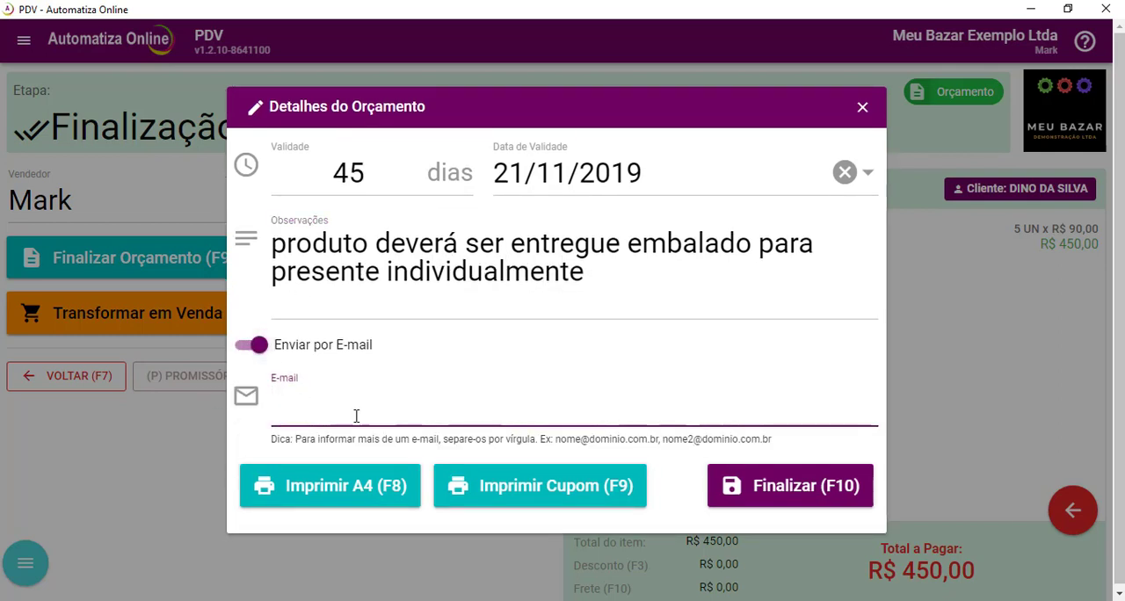
type("dino@")
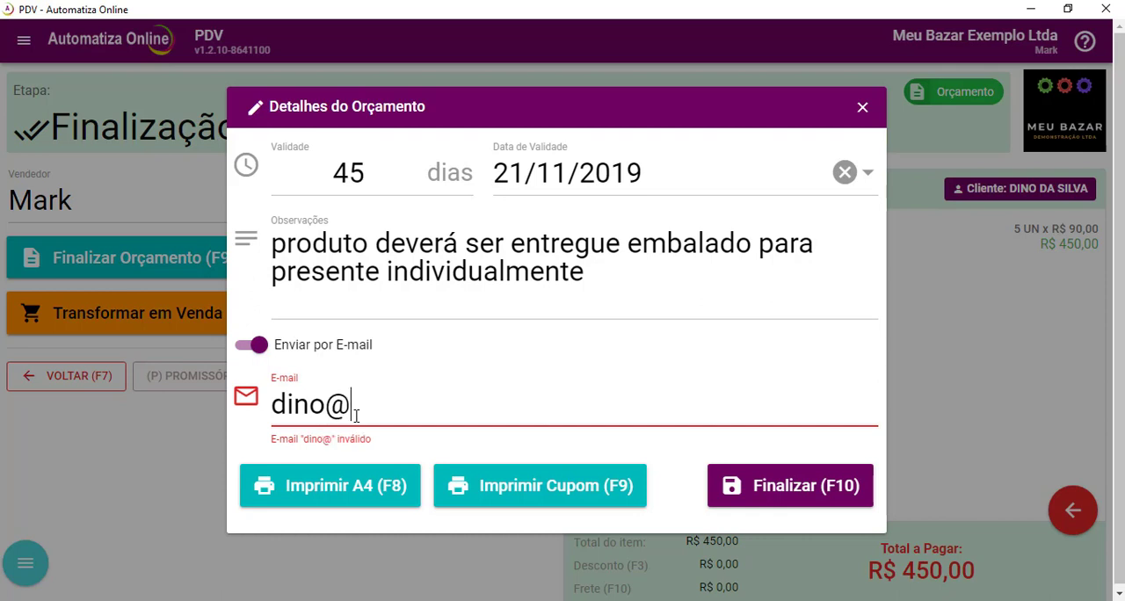
type("exemplo")
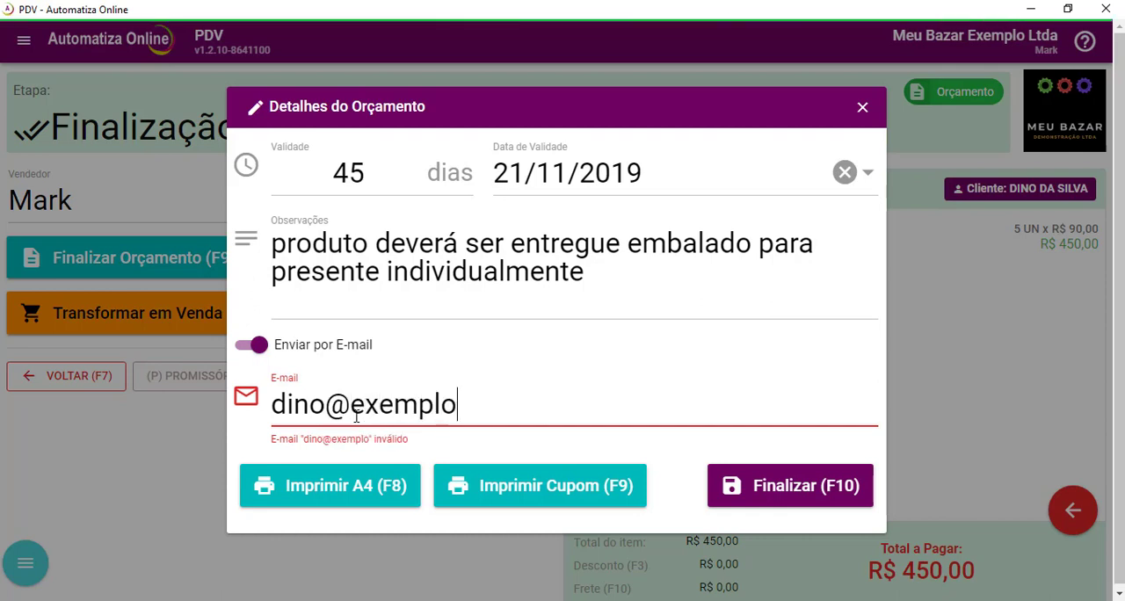
type(".com")
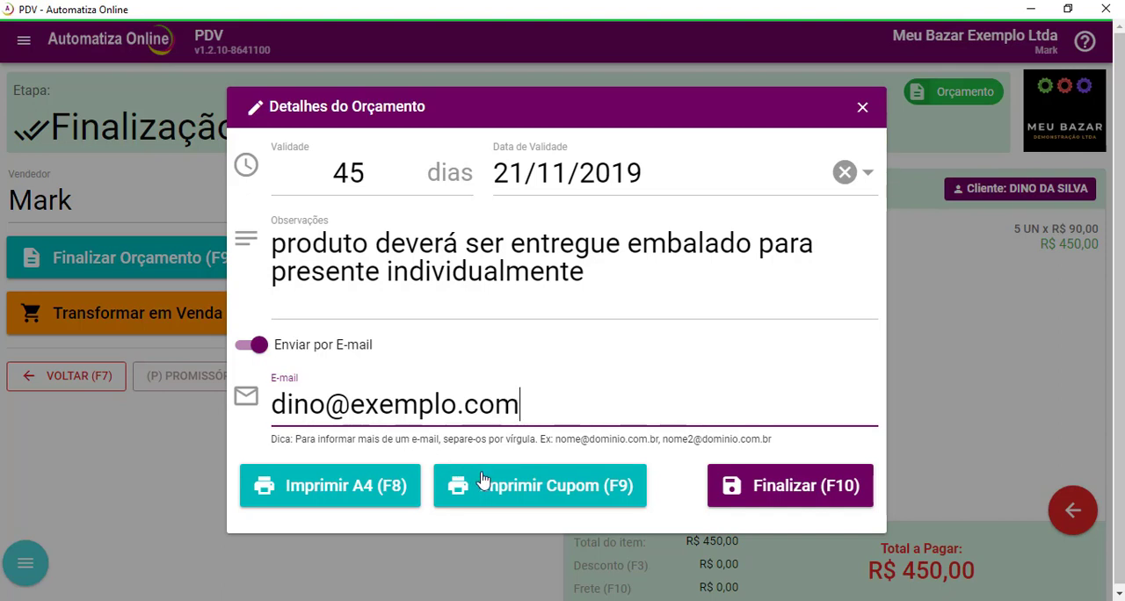
Print the quote in both coupon and A4 formats, and finalize it.
left_click(517, 485)
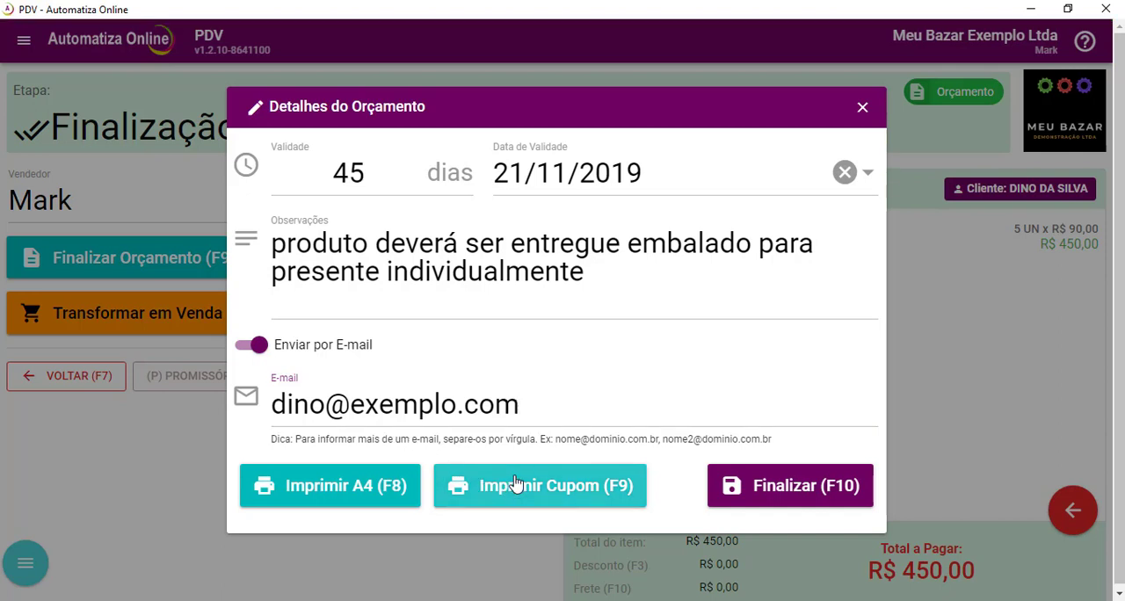
left_click(378, 487)
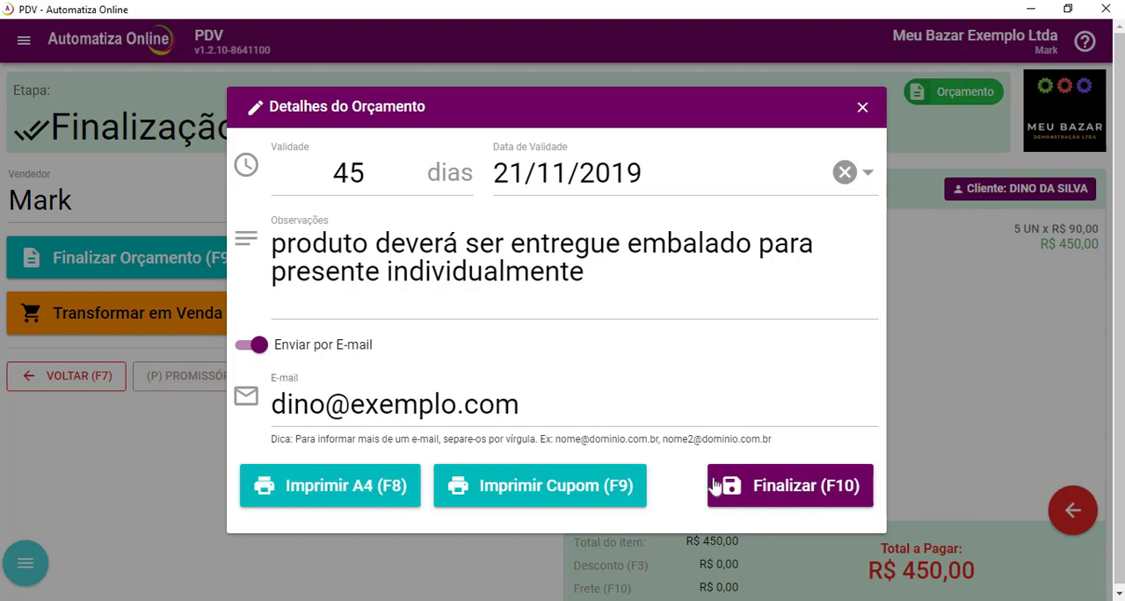
left_click(785, 486)
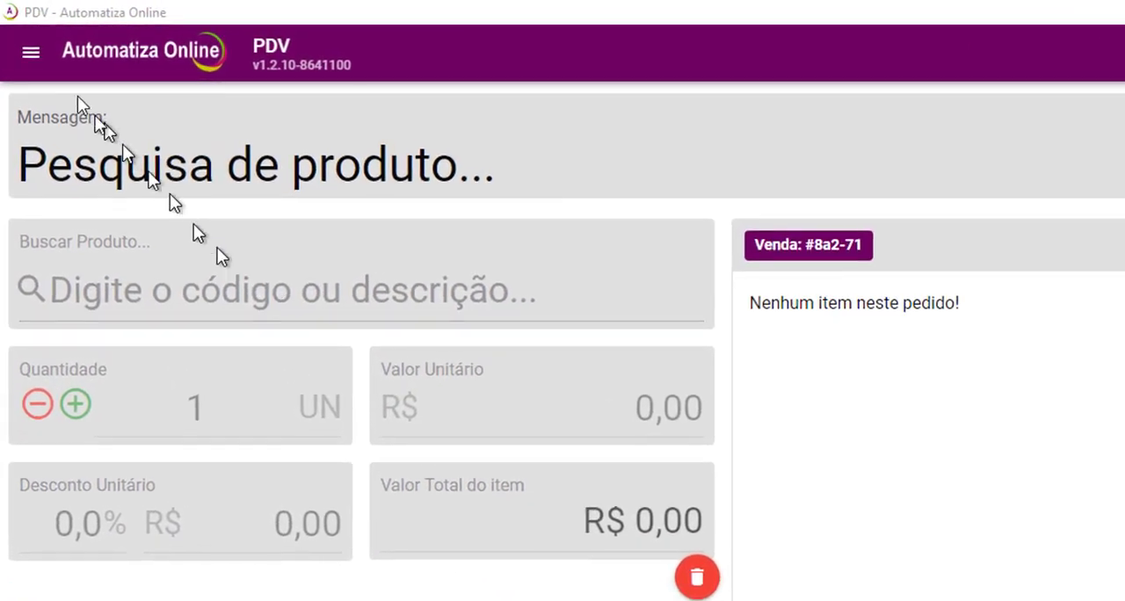
Find the quote issued for Escola Estadual XYZ by its number in the order list and open it.
left_click(30, 52)
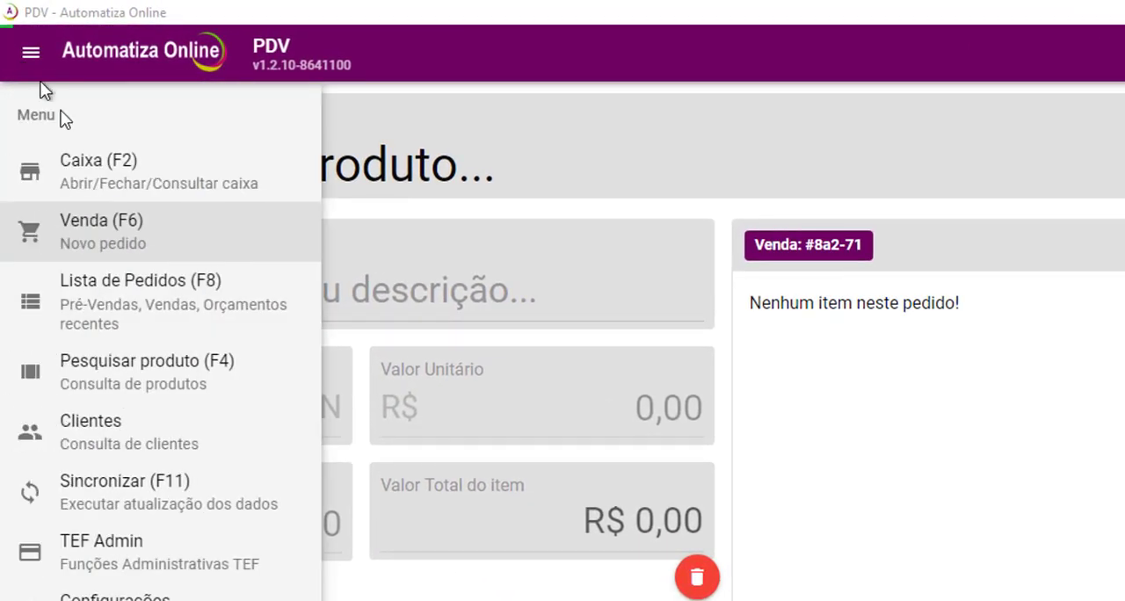
left_click(149, 292)
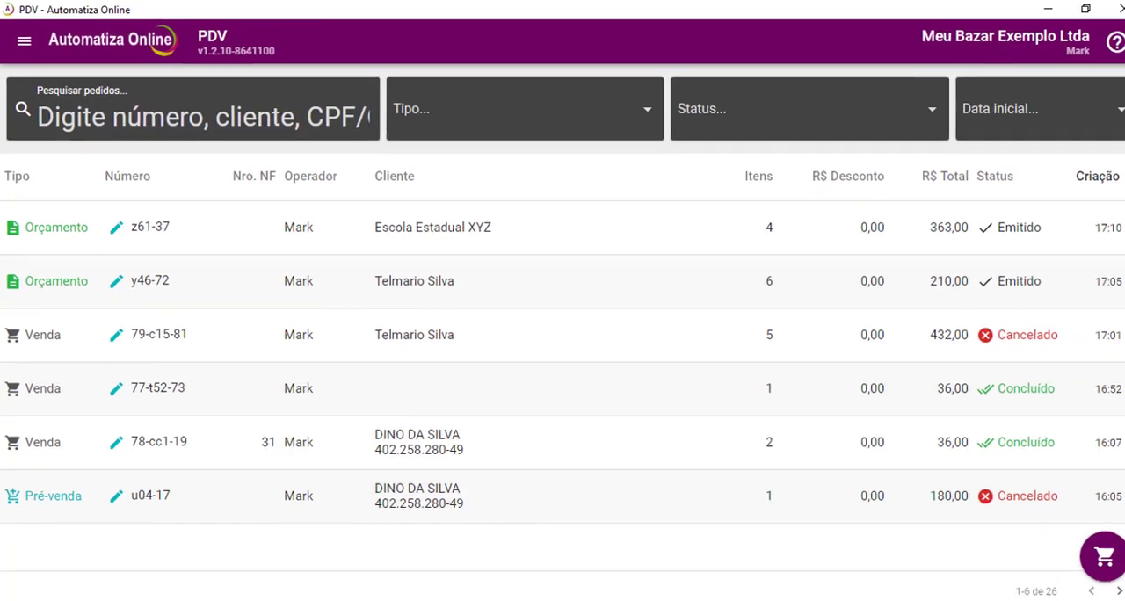
type("Z61")
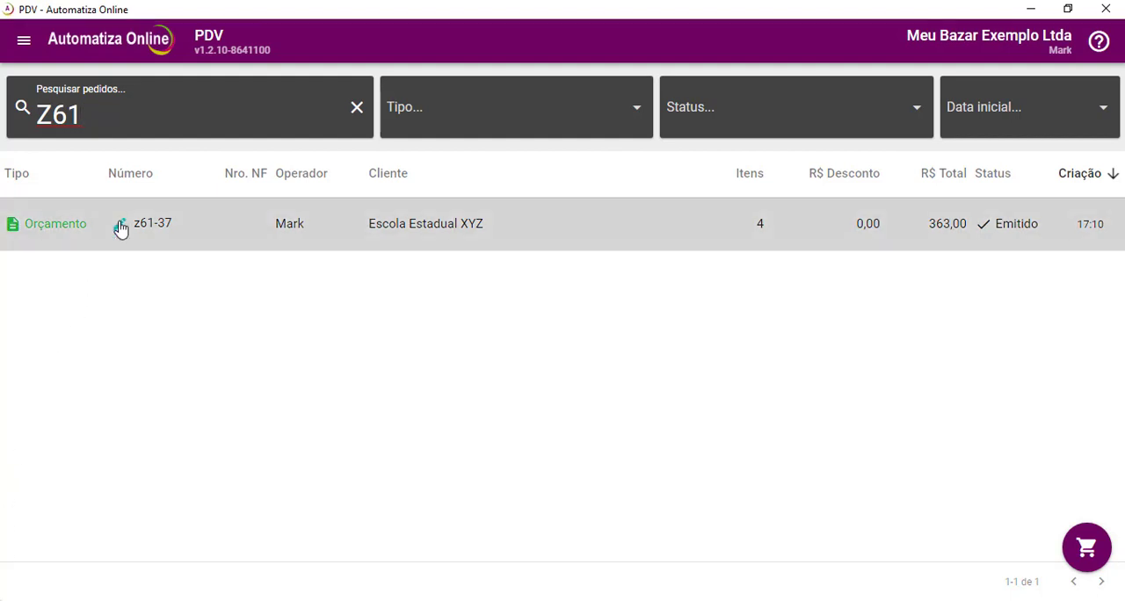
left_click(120, 227)
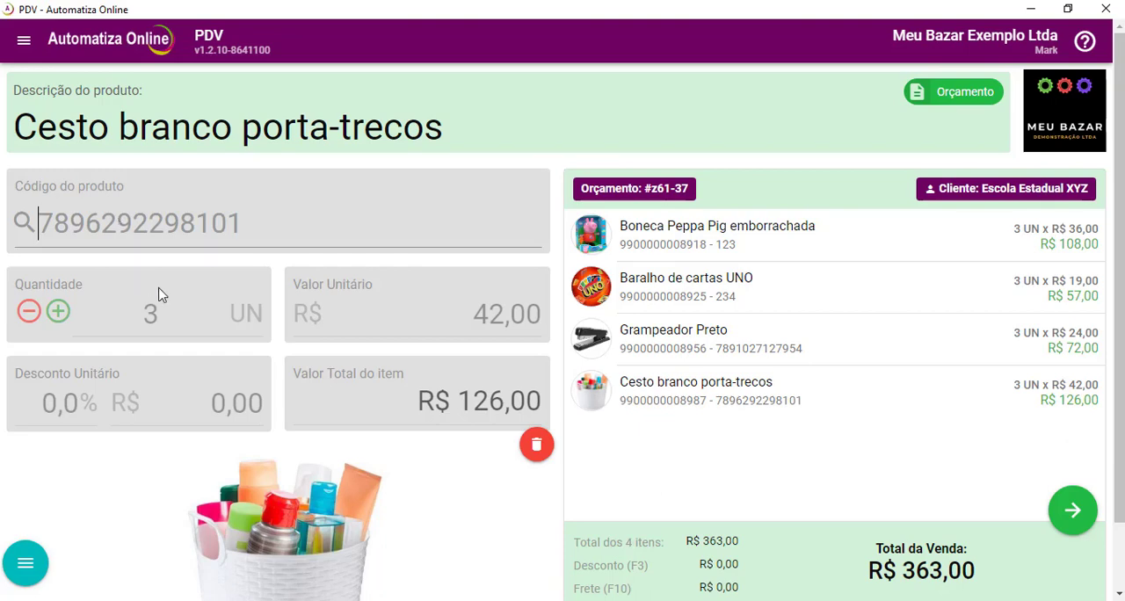
Cancel the Boneca Peppa Pig emborrachada item and switch the quote to sale mode (Modo Venda).
left_click(595, 232)
left_click(625, 359)
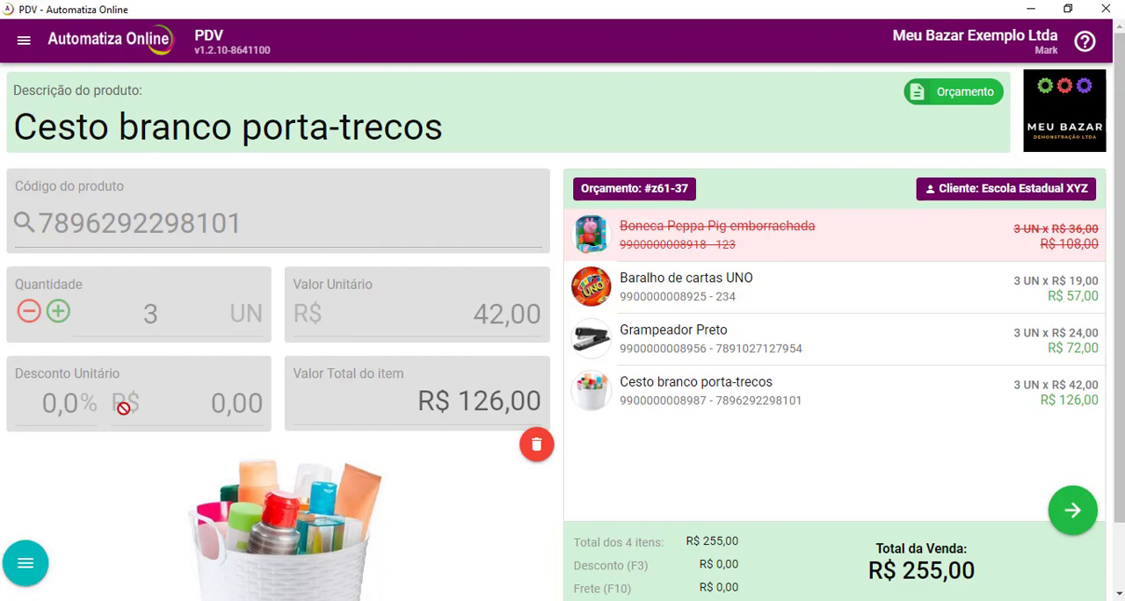
left_click(33, 562)
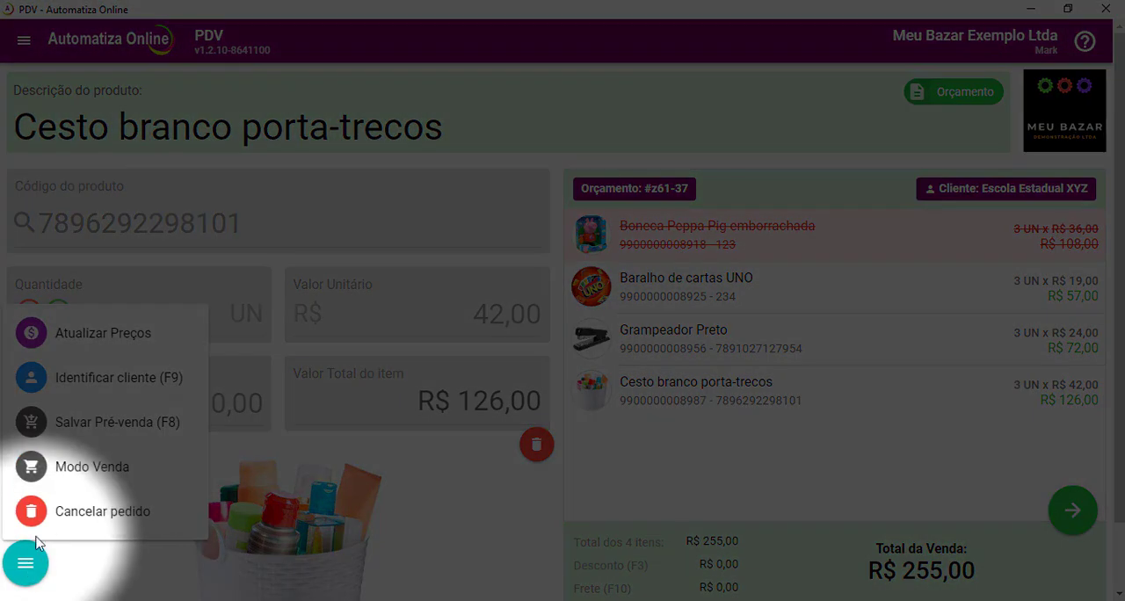
left_click(82, 483)
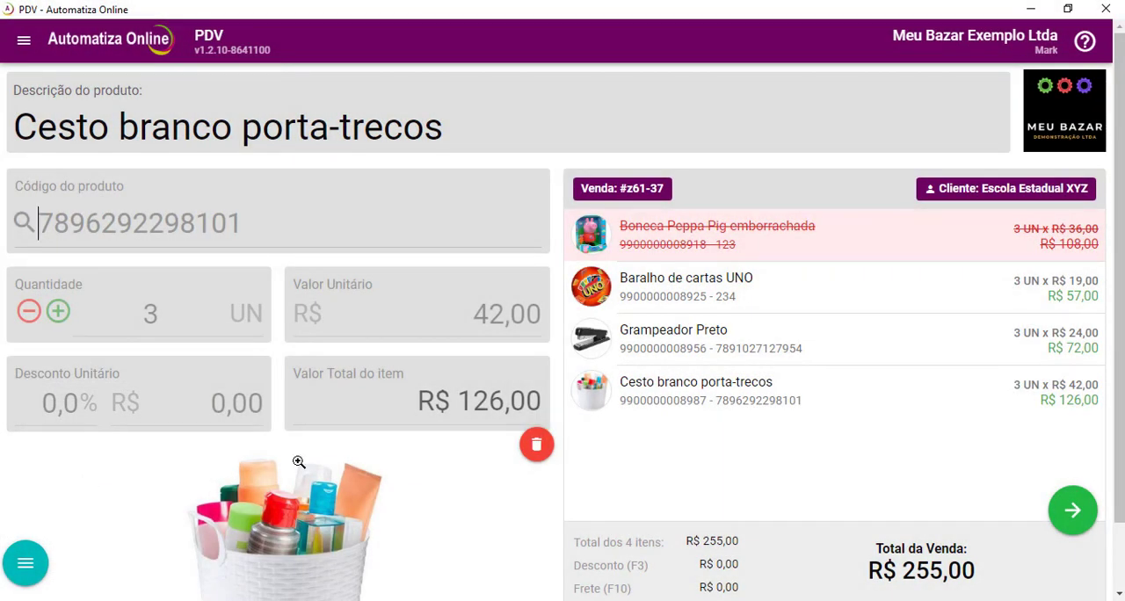
Advance the sale to payment and post the full amount as Cartão de Crédito.
left_click(1073, 510)
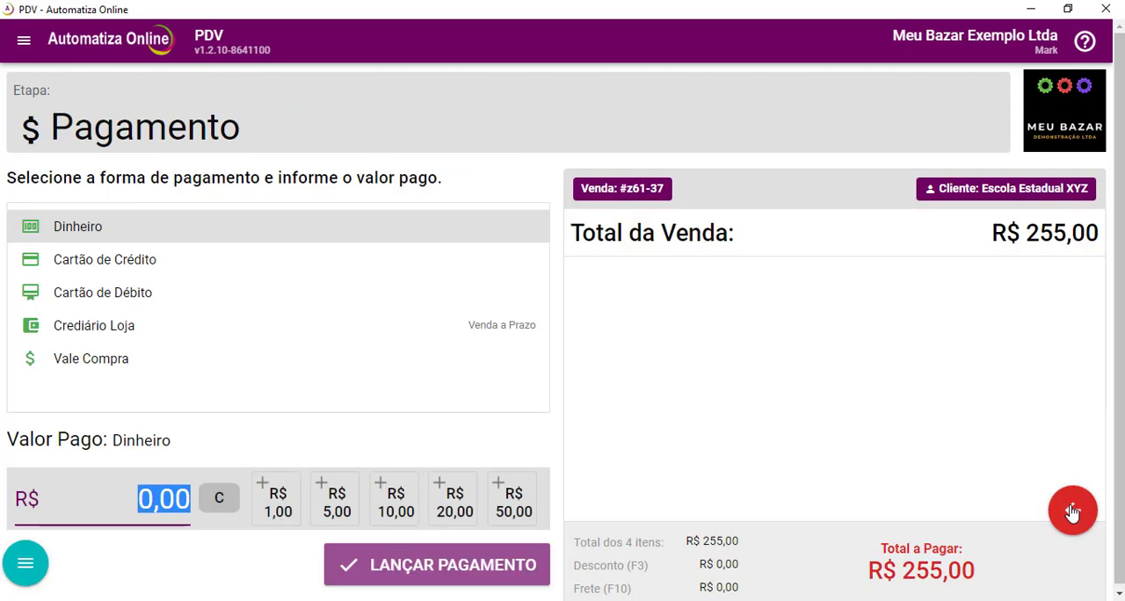
left_click(106, 260)
left_click(420, 566)
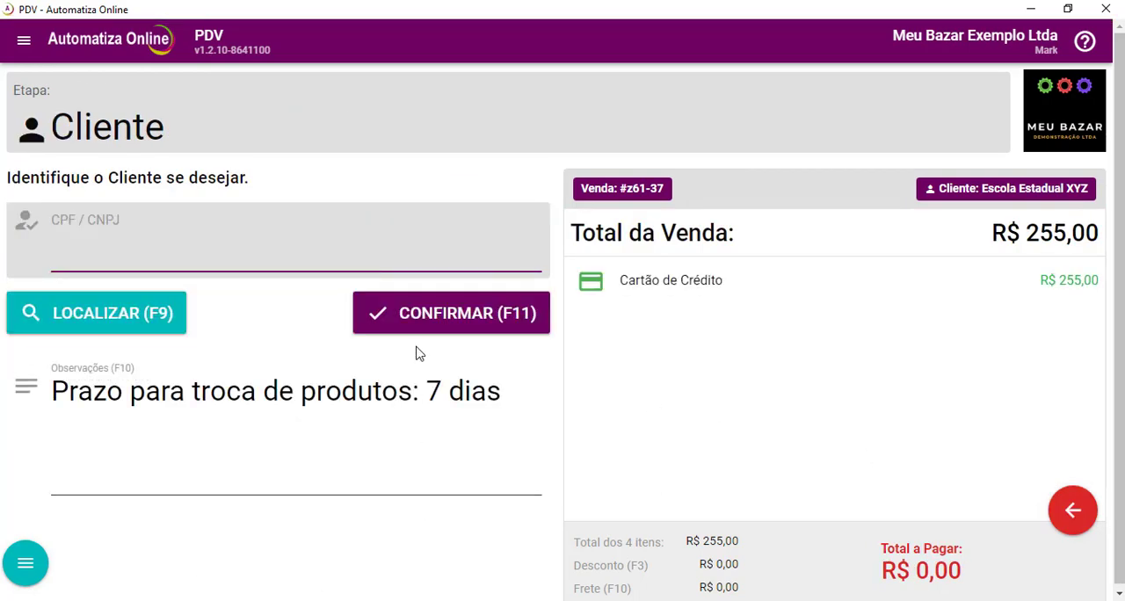
Confirm the customer stage without entering a CPF/CNPJ and print the receipt for the converted sale.
left_click(415, 314)
left_click(136, 265)
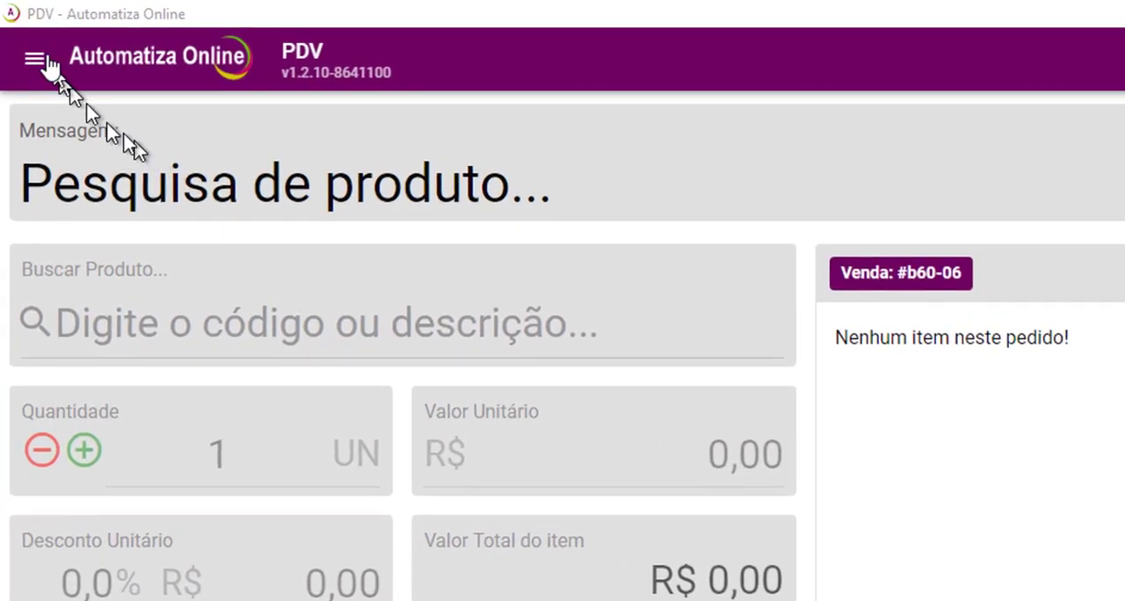
Open a new cash register (Novo Caixa) with an initial balance of R$ 100,00.
left_click(31, 52)
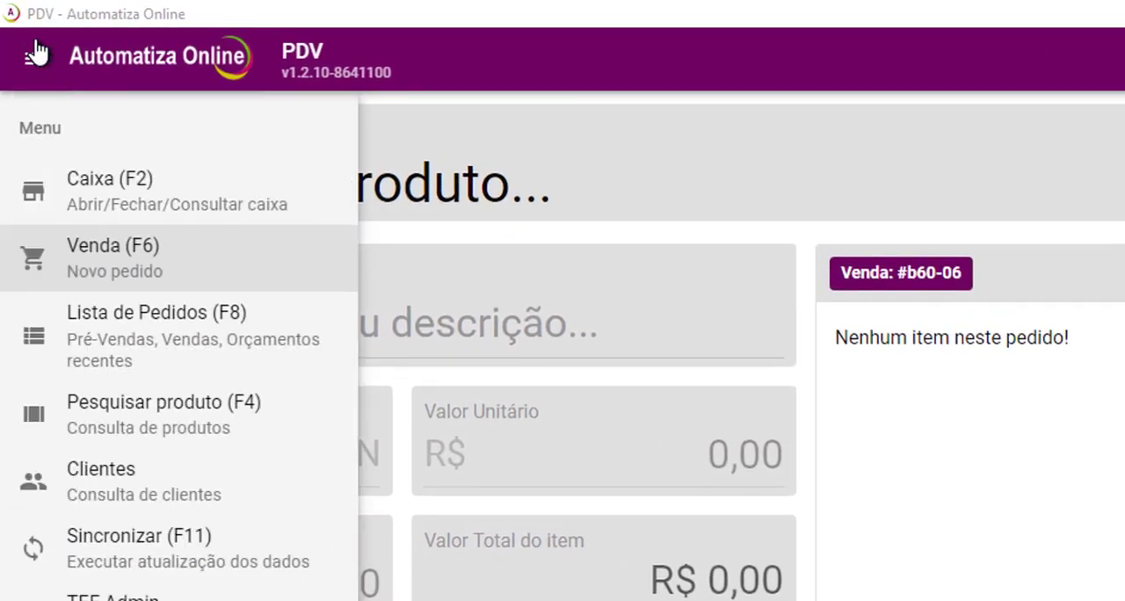
left_click(117, 209)
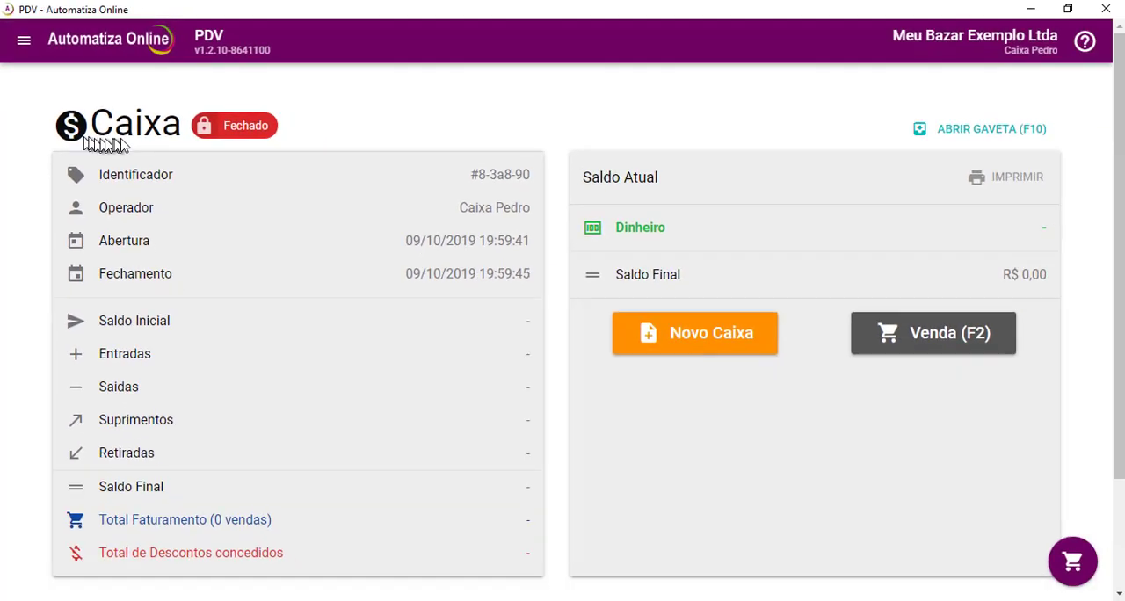
left_click(689, 339)
type("100")
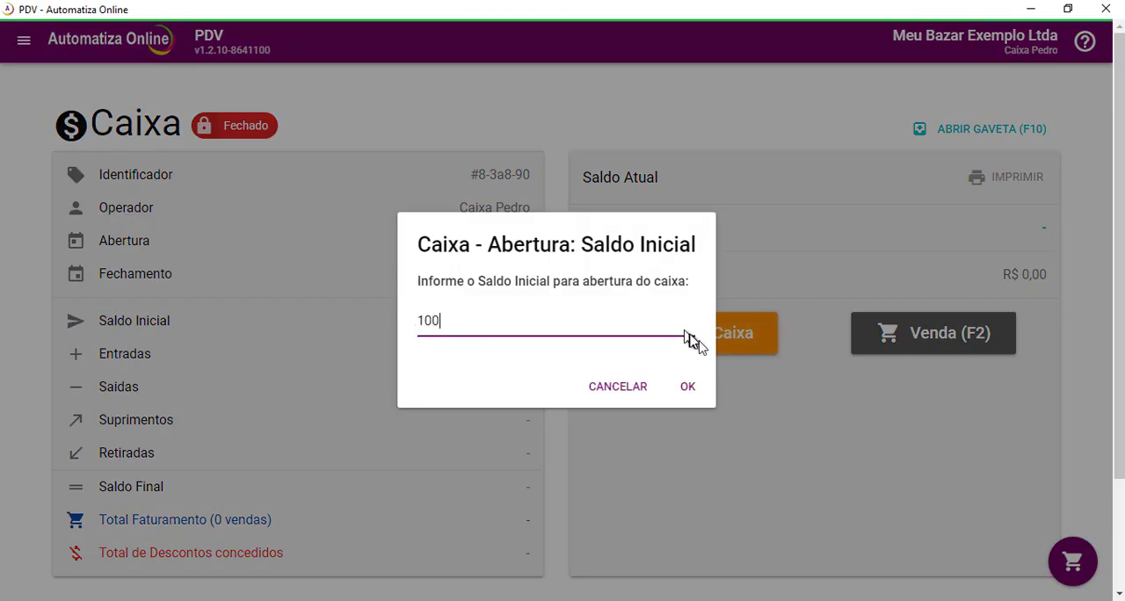
left_click(691, 390)
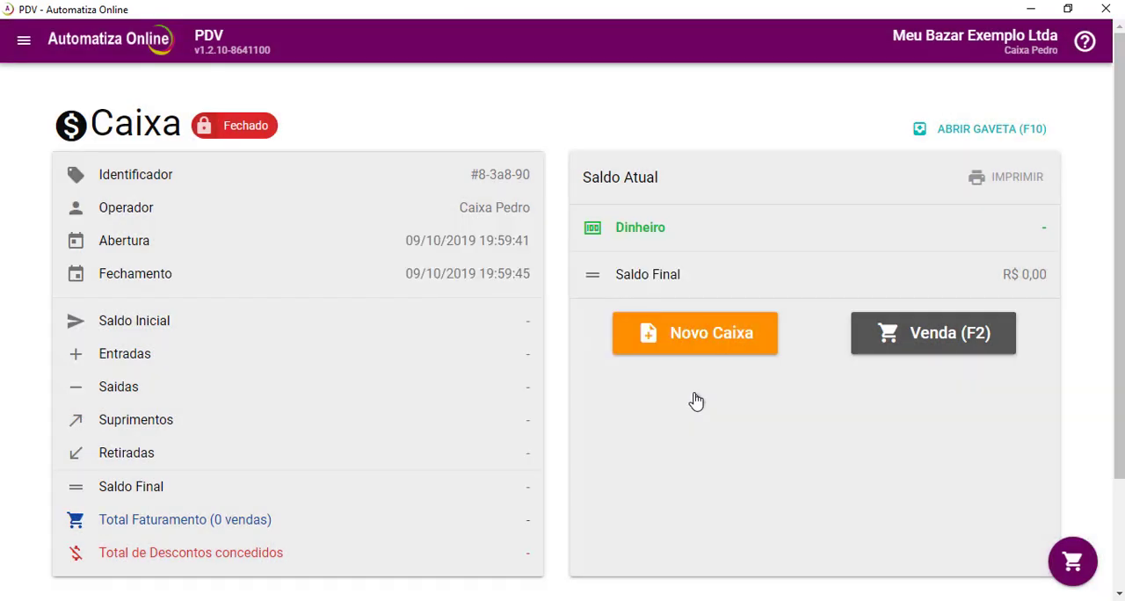
left_click(726, 361)
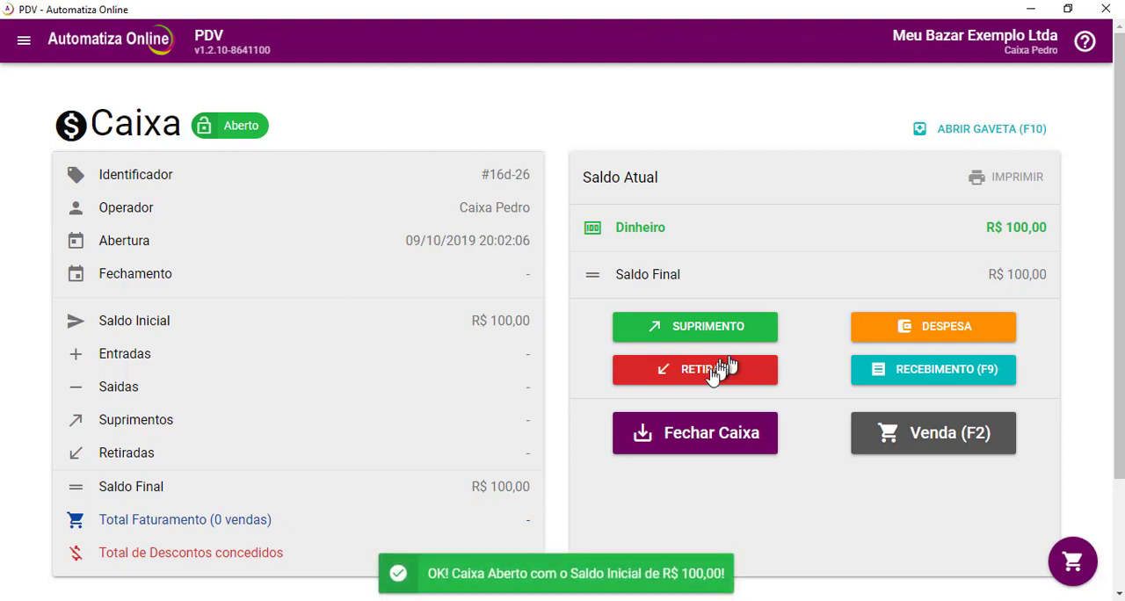
Start a sale with one unit of product code 123, acknowledge the Caixa Retirada notice and advance to payment.
left_click(915, 446)
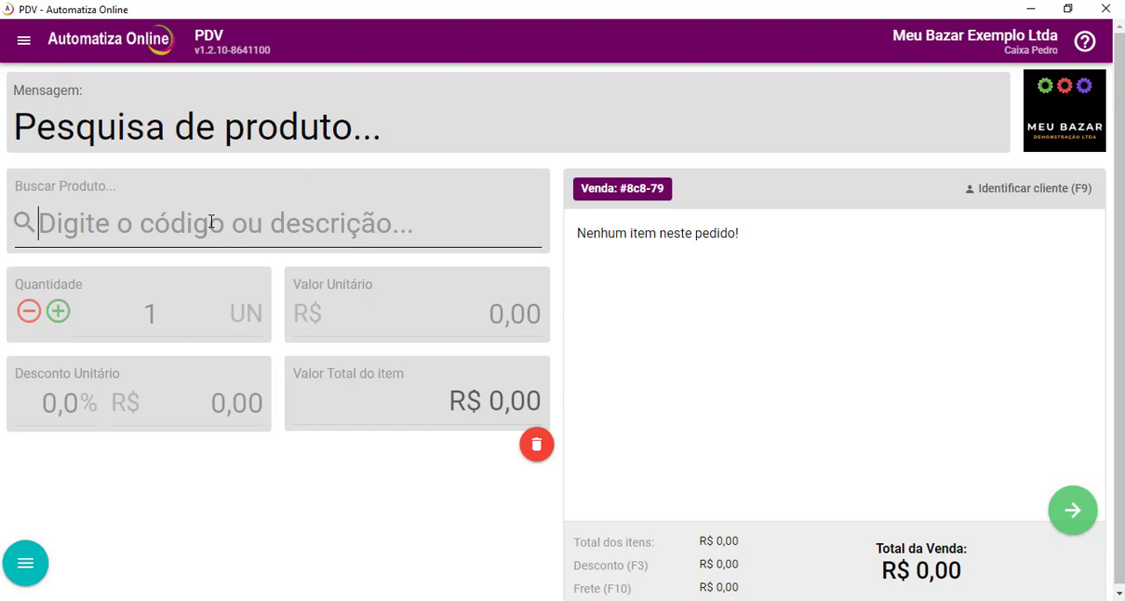
type("123")
key("Return")
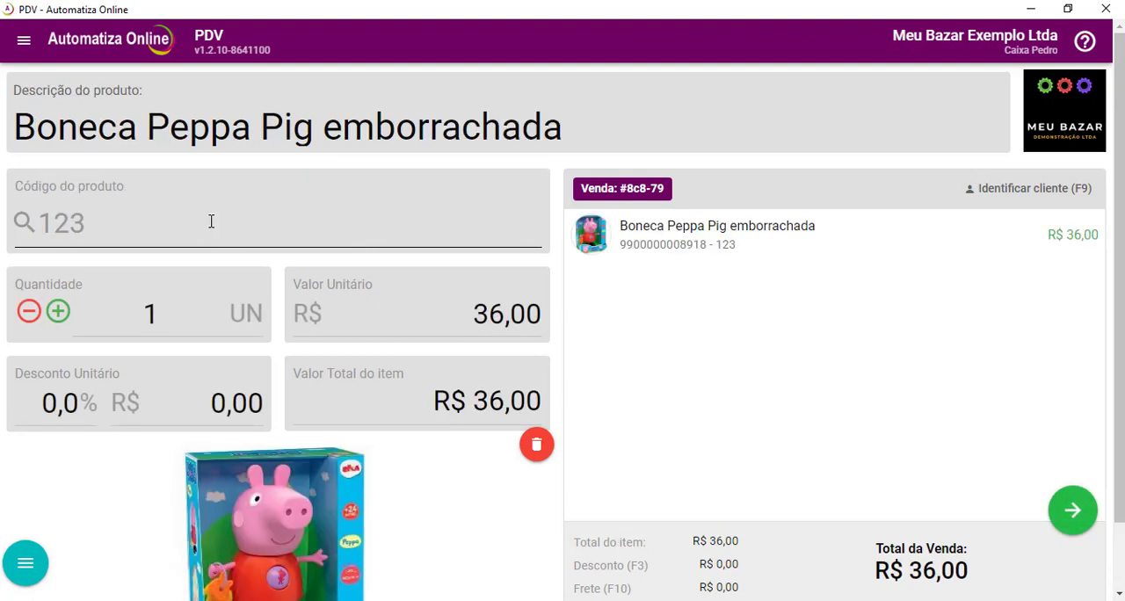
left_click(1072, 512)
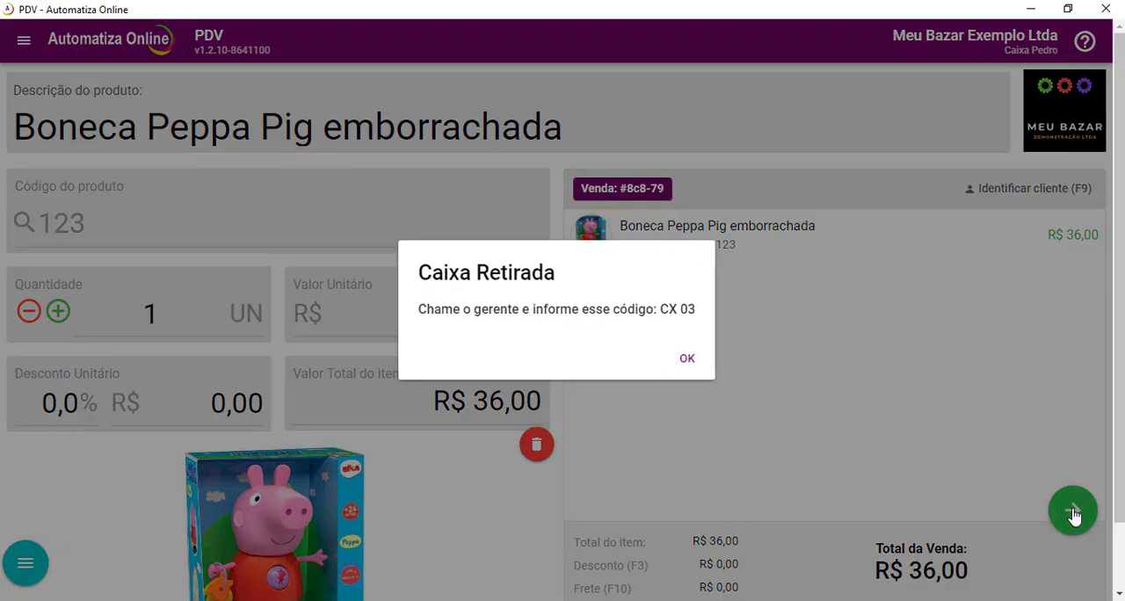
left_click(688, 360)
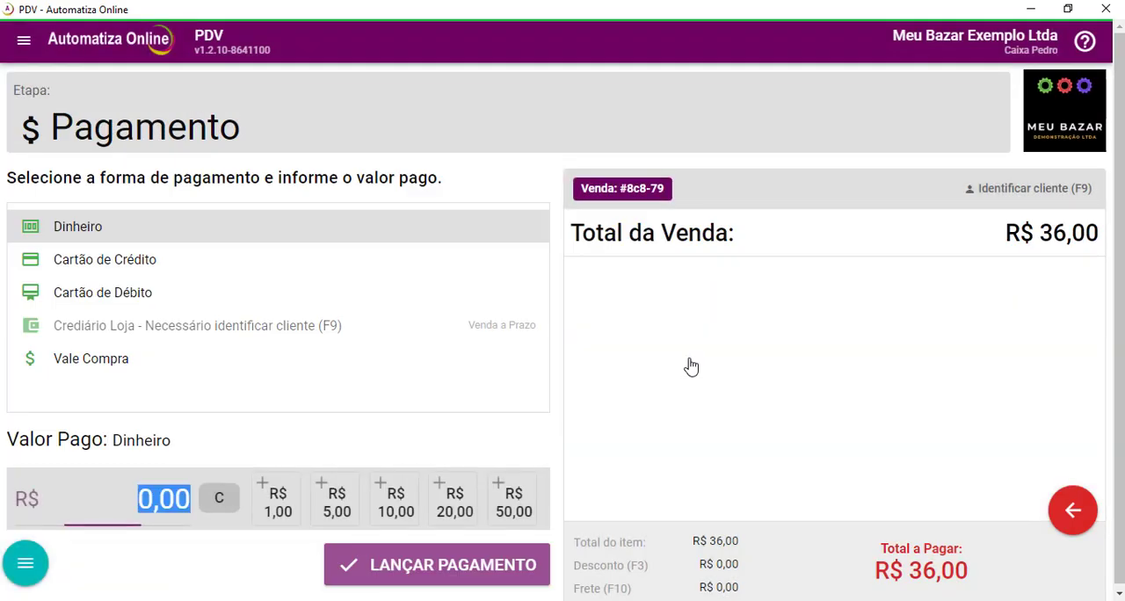
Post a R$ 50,00 payment in Dinheiro for the sale.
left_click(513, 503)
left_click(494, 563)
left_click(406, 483)
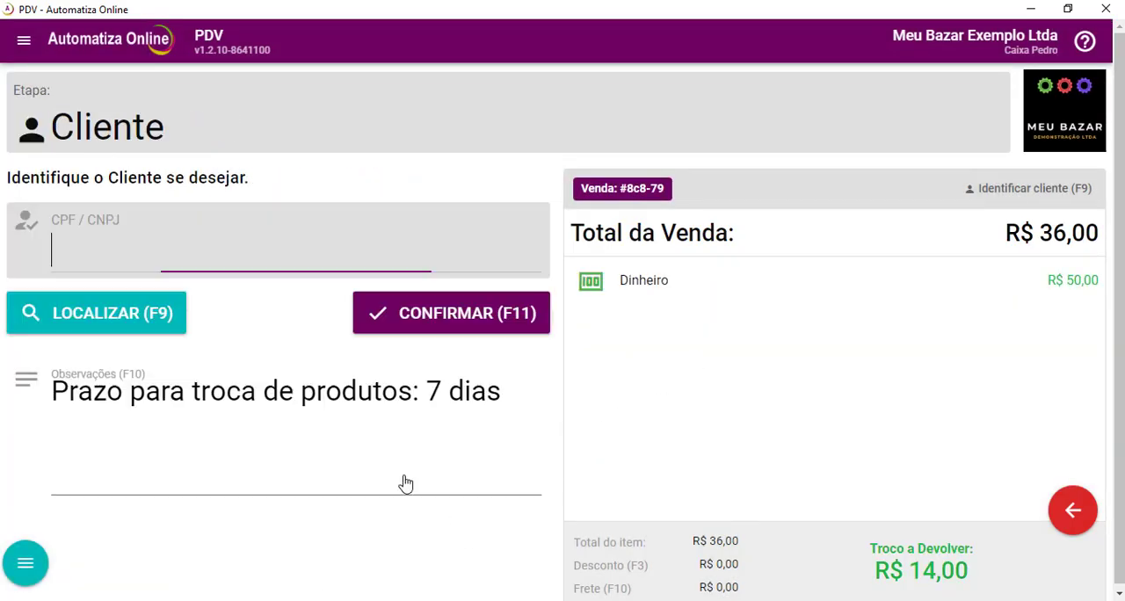
Confirm the customer stage without a CPF/CNPJ, then assign the seller and print the sale receipt (Comprovante).
left_click(452, 324)
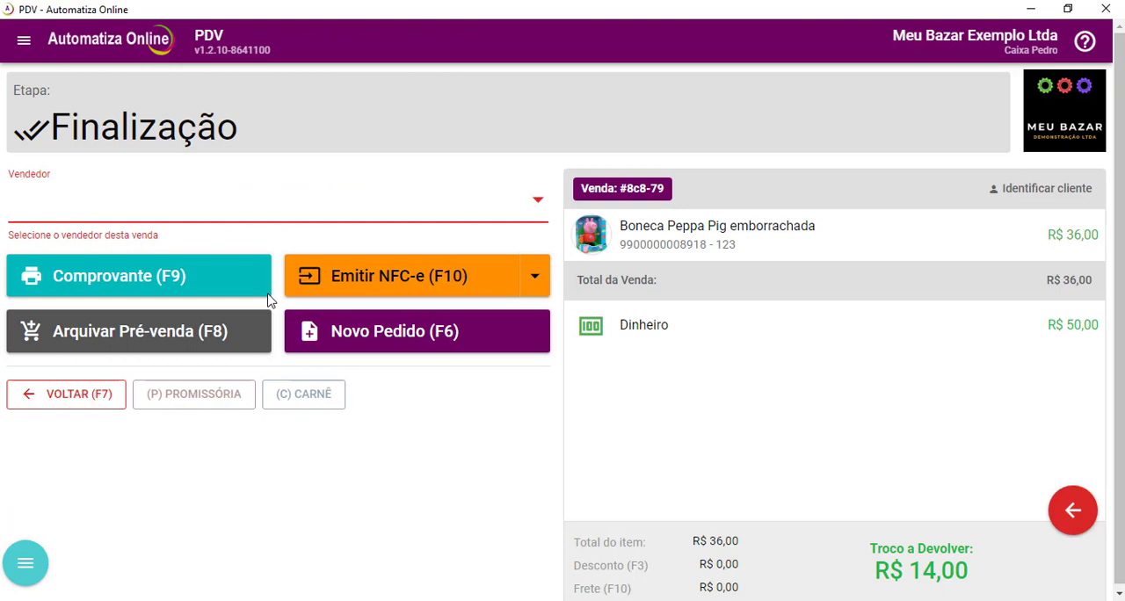
left_click(176, 214)
left_click(146, 232)
left_click(160, 258)
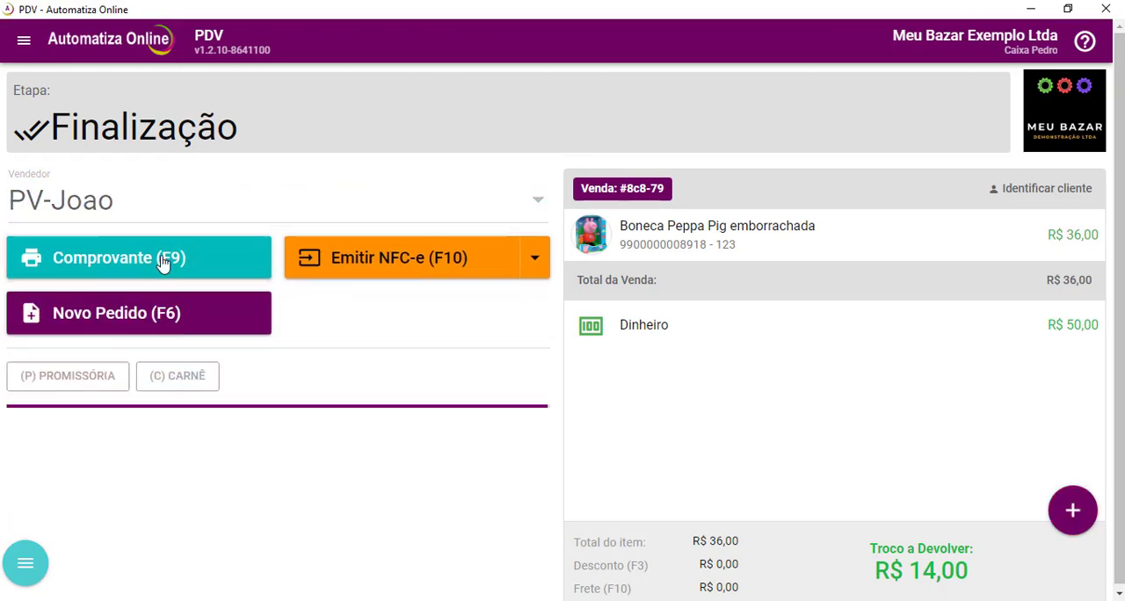
Record a cash withdrawal (Retirada) of R$ 1.000,00 from the open register.
left_click(23, 40)
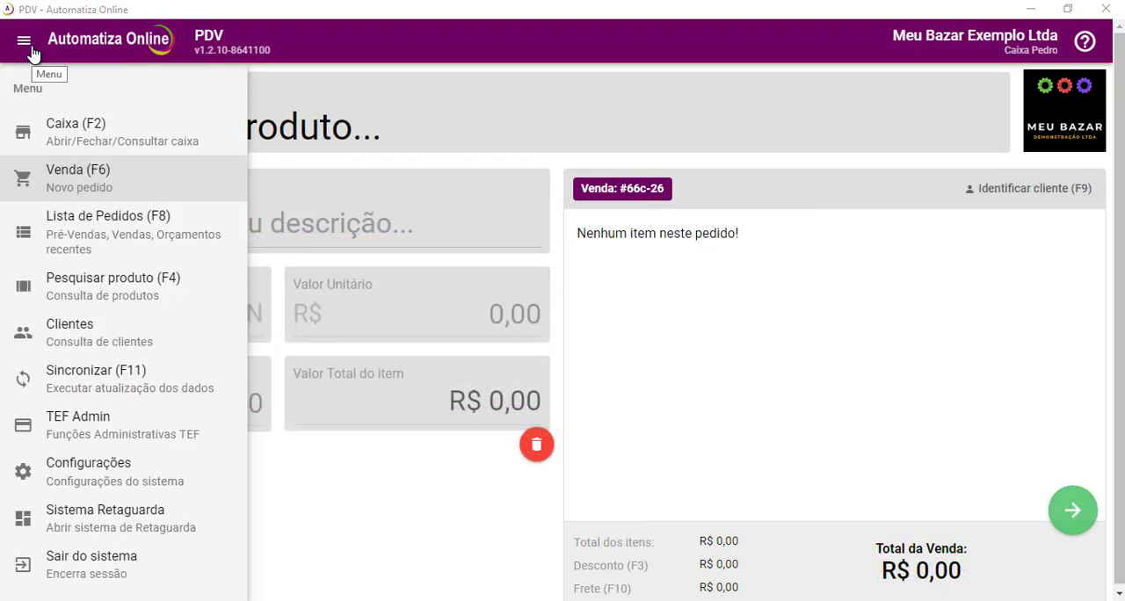
left_click(79, 132)
left_click(684, 364)
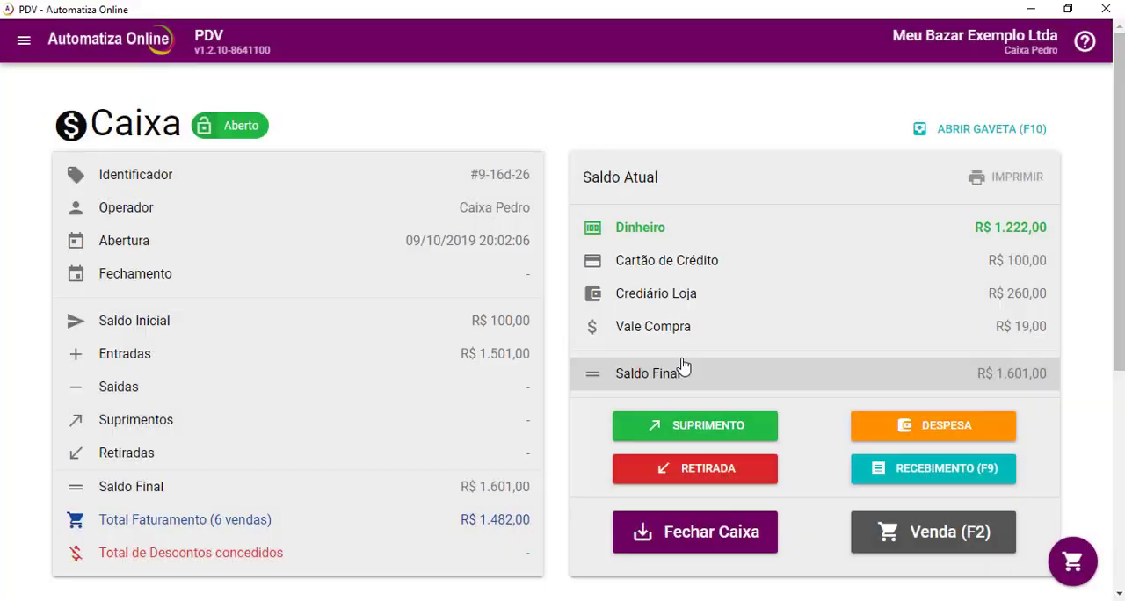
left_click(741, 479)
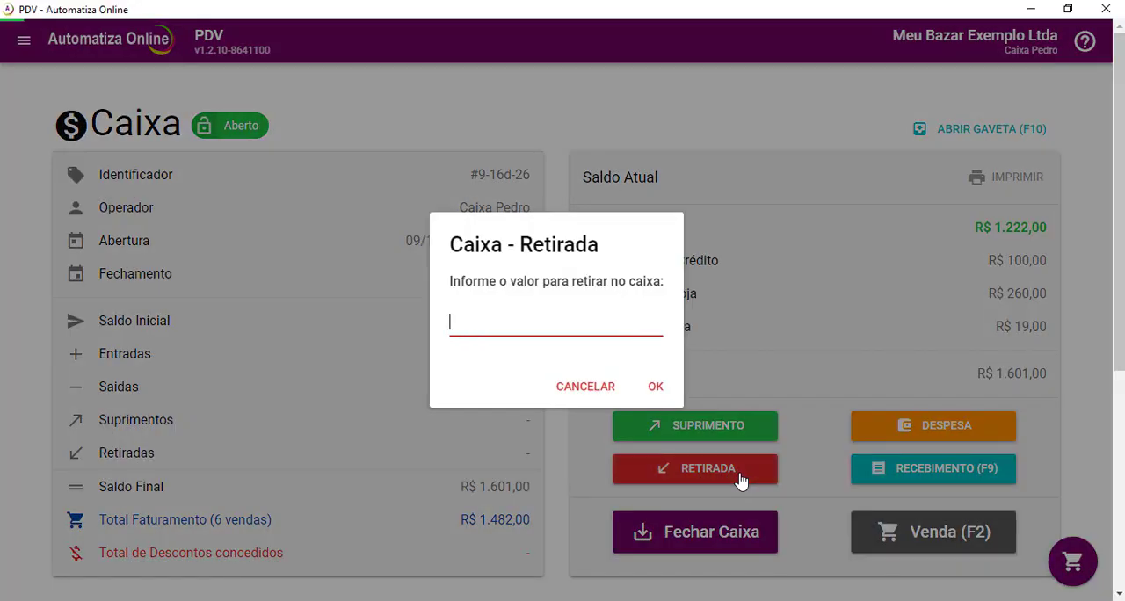
type("1000")
left_click(657, 385)
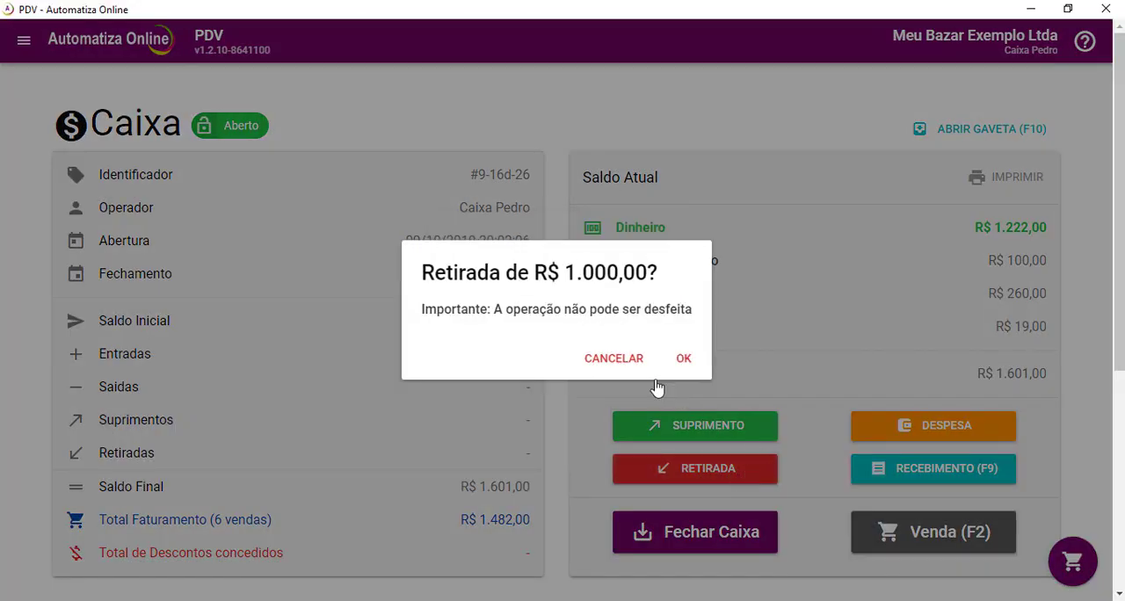
left_click(684, 364)
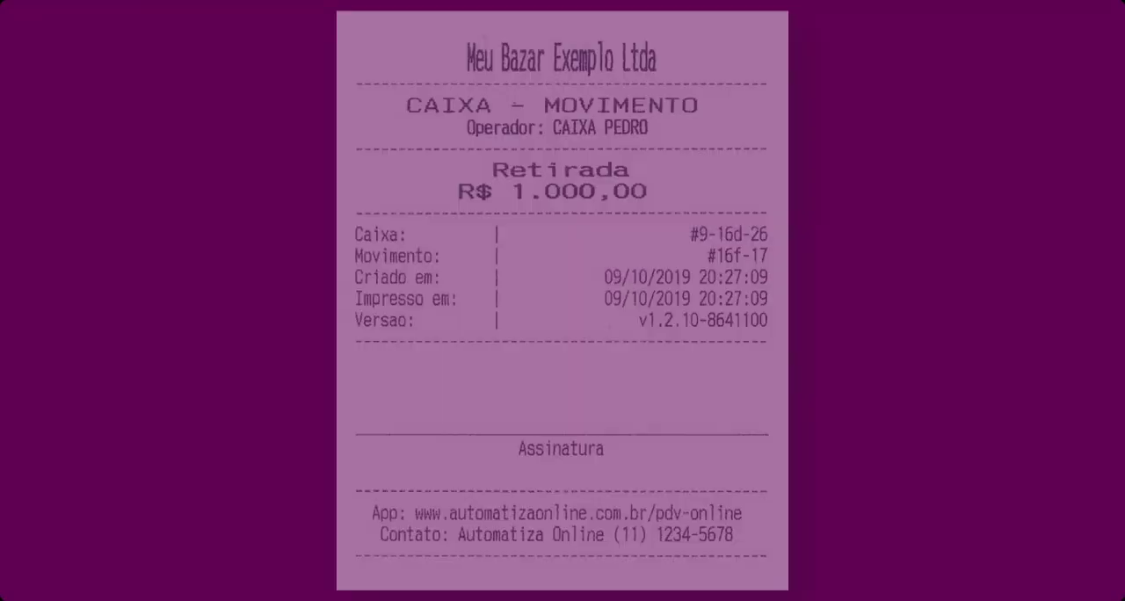